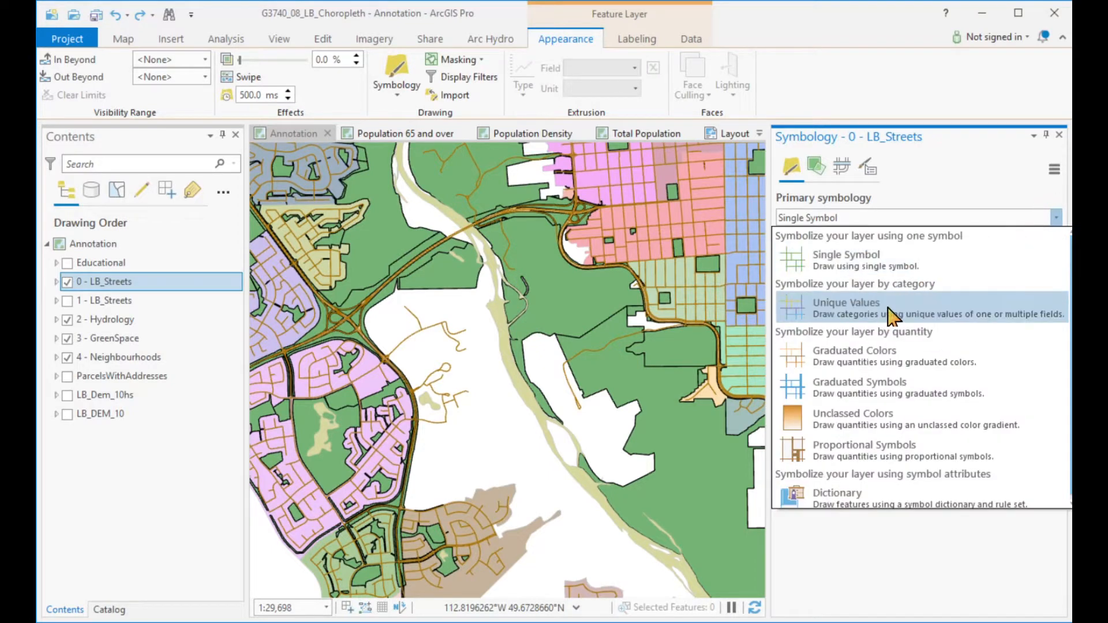
Symbolize the 0 - LB_Streets layer with Unique Values based on the FDESC field.
click(891, 317)
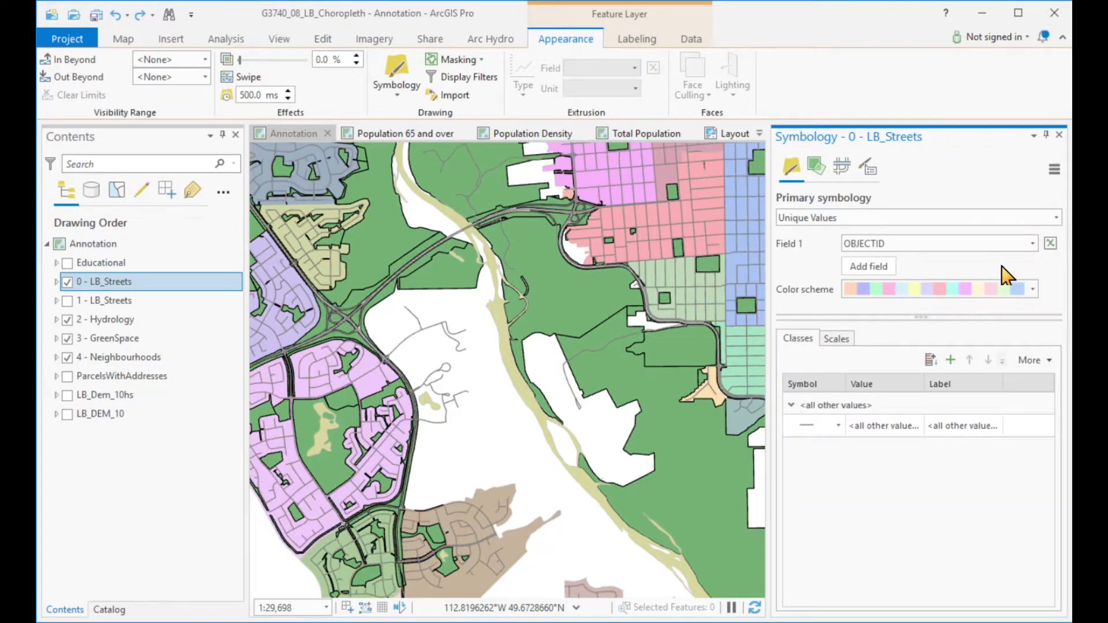
click(1033, 243)
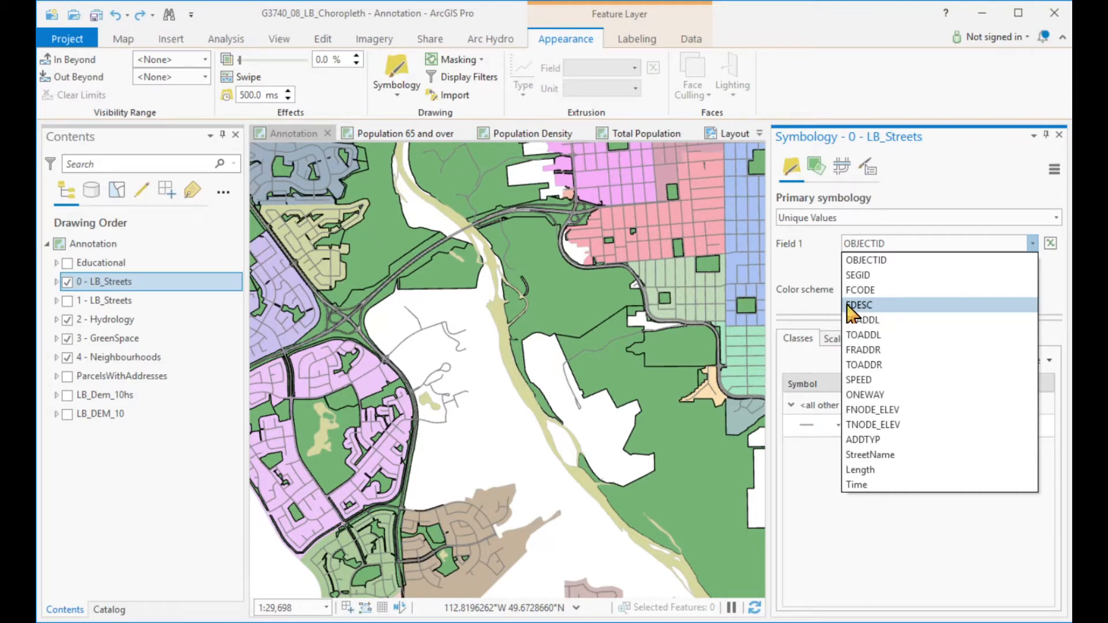
click(876, 313)
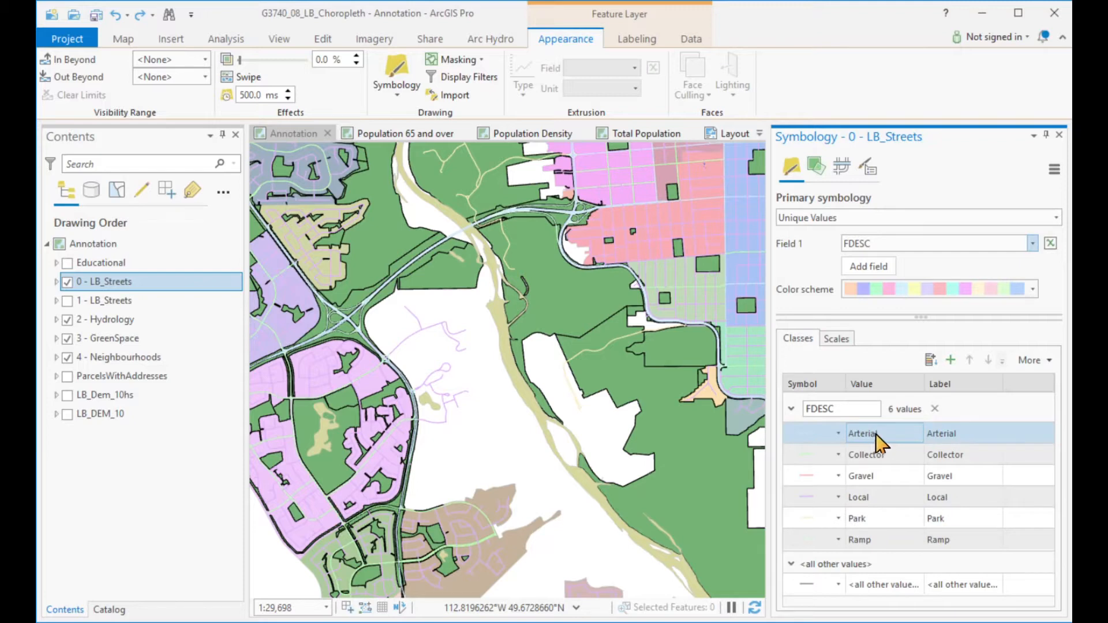
Format the Arterial street class as a red line with a width of 2 pt.
click(806, 434)
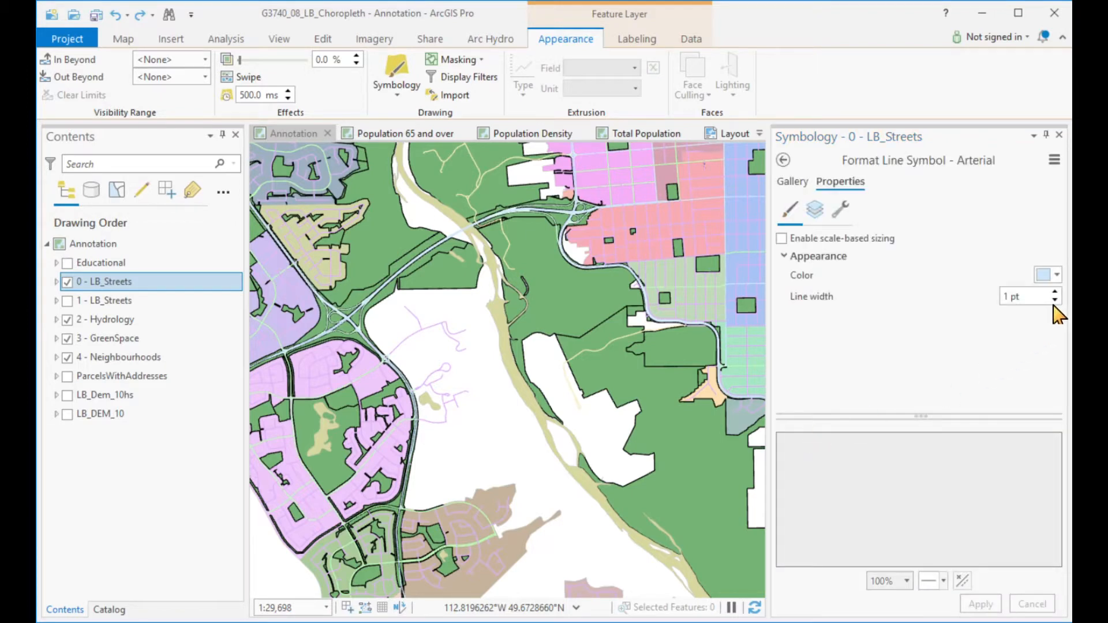
click(1057, 276)
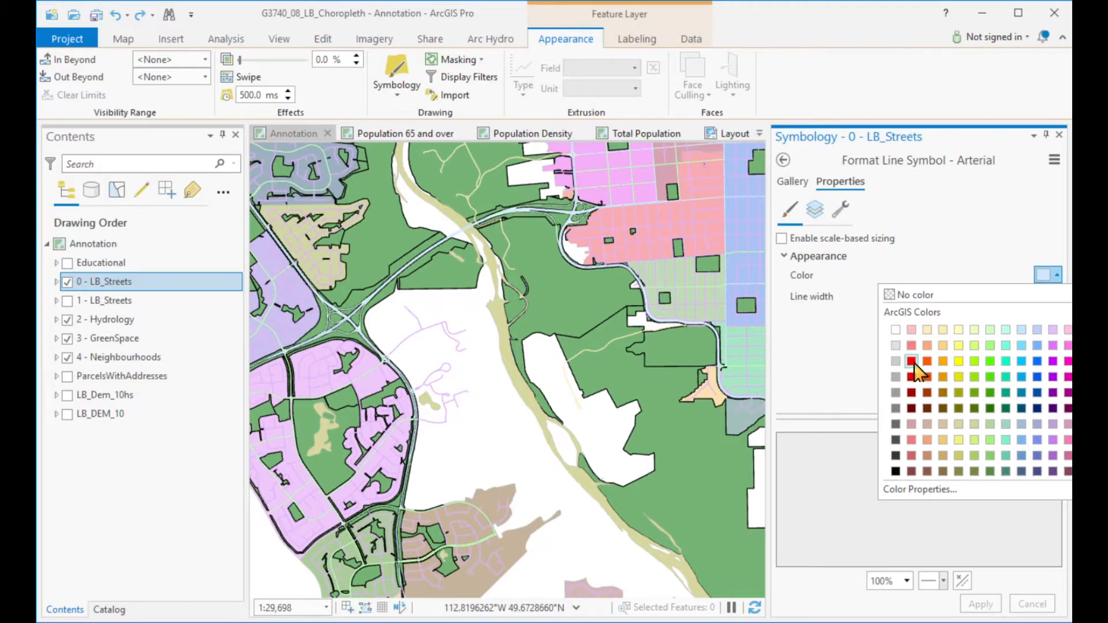
click(912, 362)
click(1055, 292)
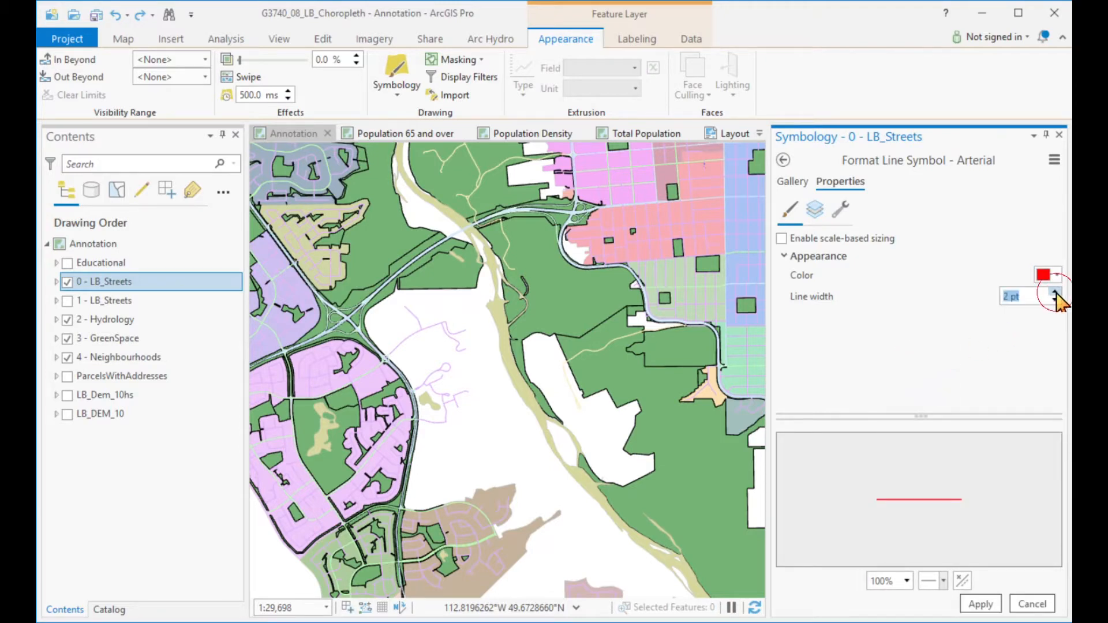
click(980, 604)
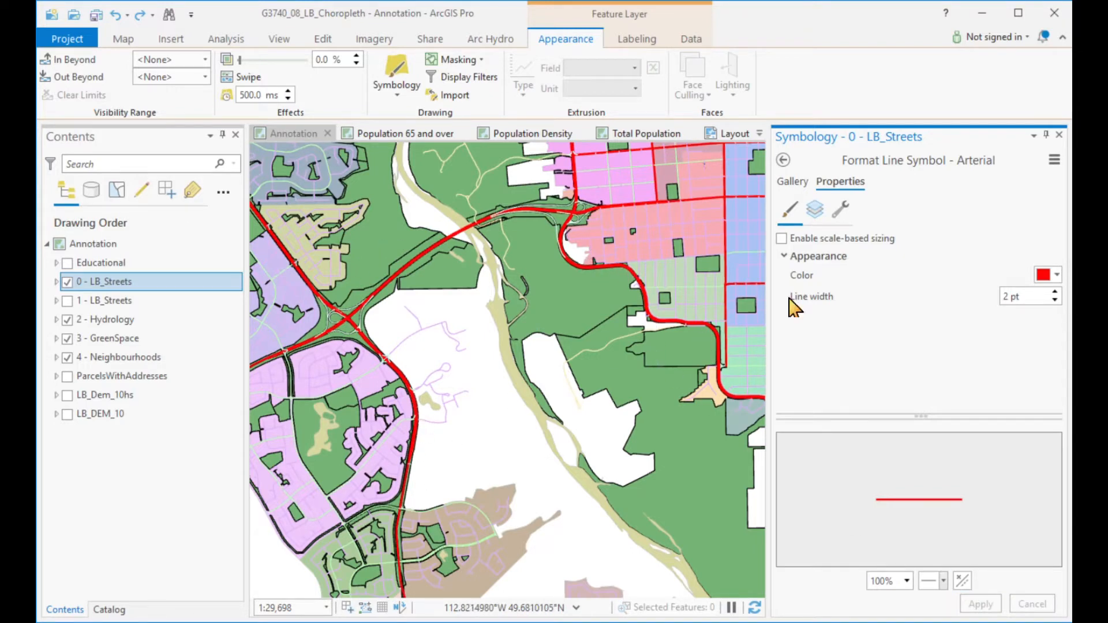
click(783, 160)
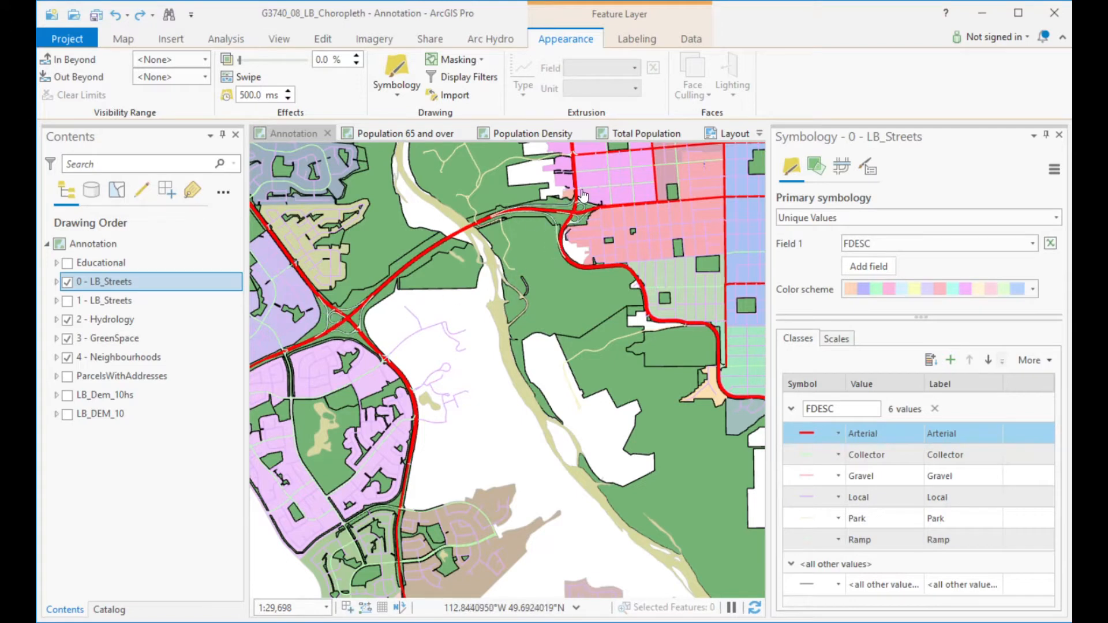
Recolor the Ramp street class line to red and close the symbology settings.
click(807, 540)
click(1057, 275)
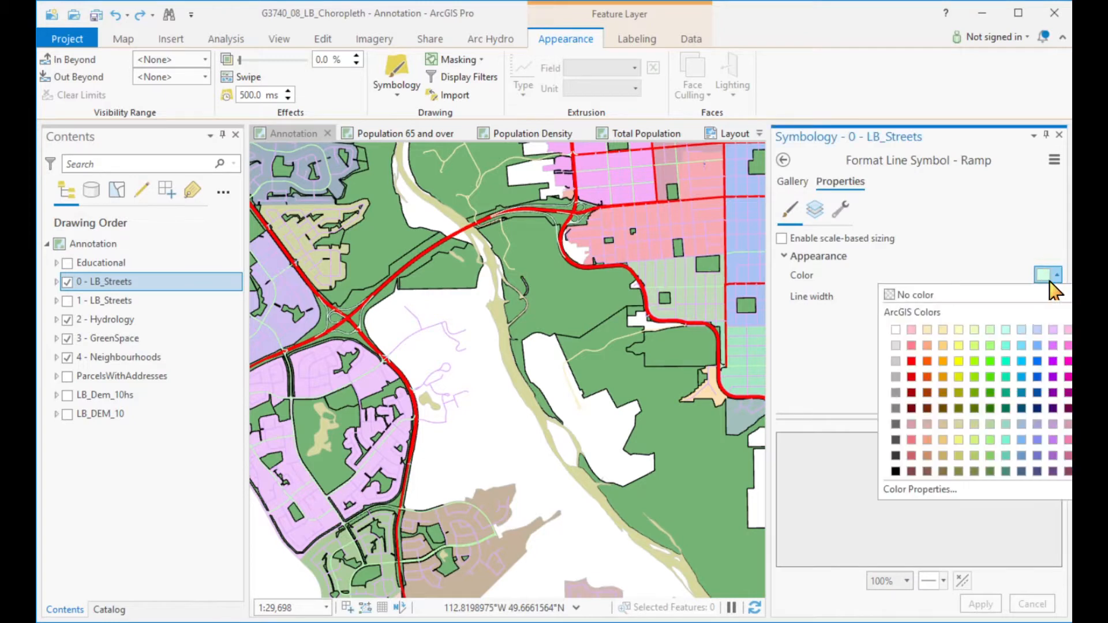
click(910, 362)
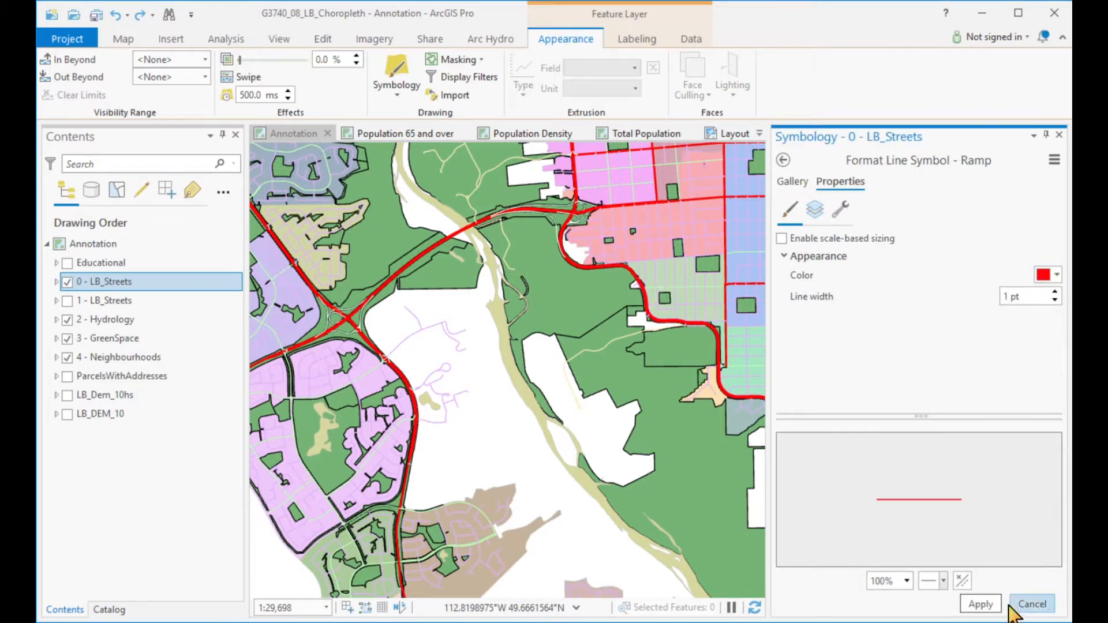
click(982, 604)
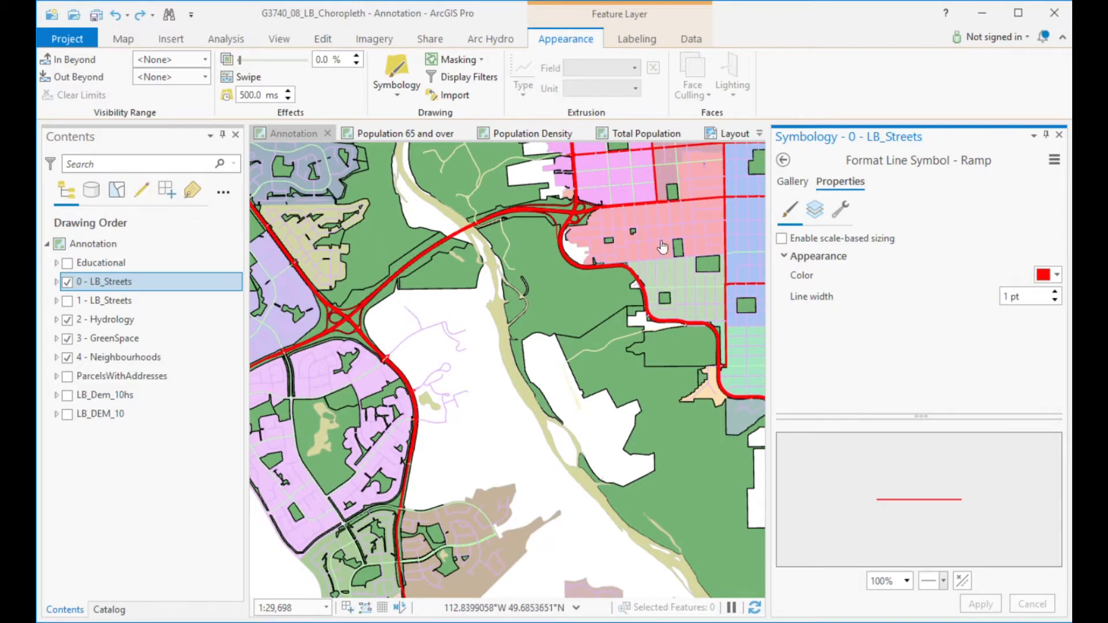
click(783, 160)
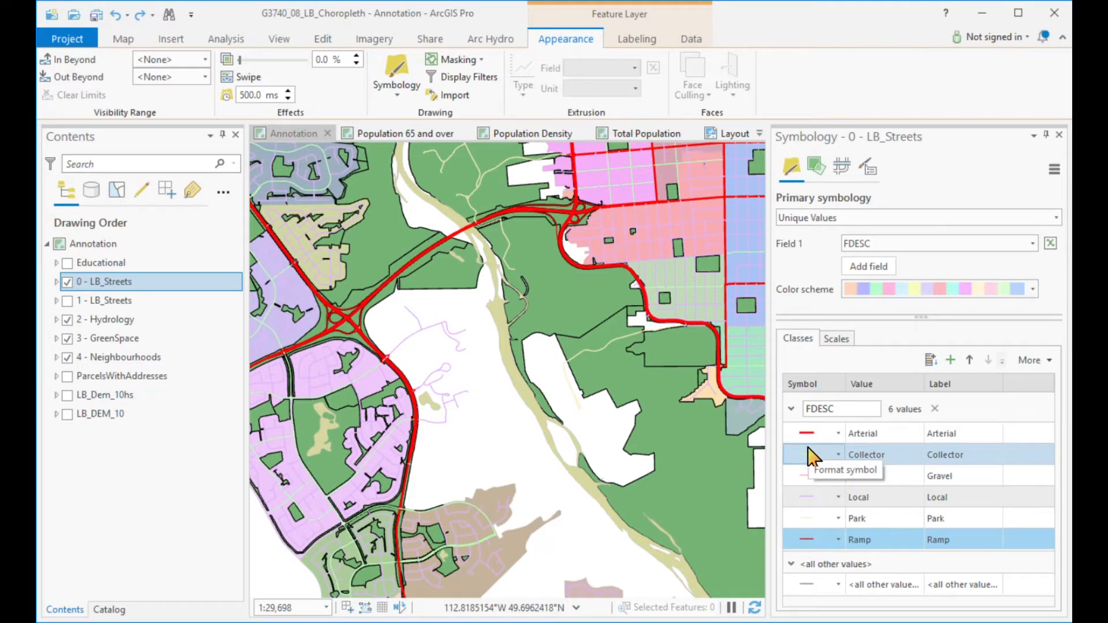
click(1060, 134)
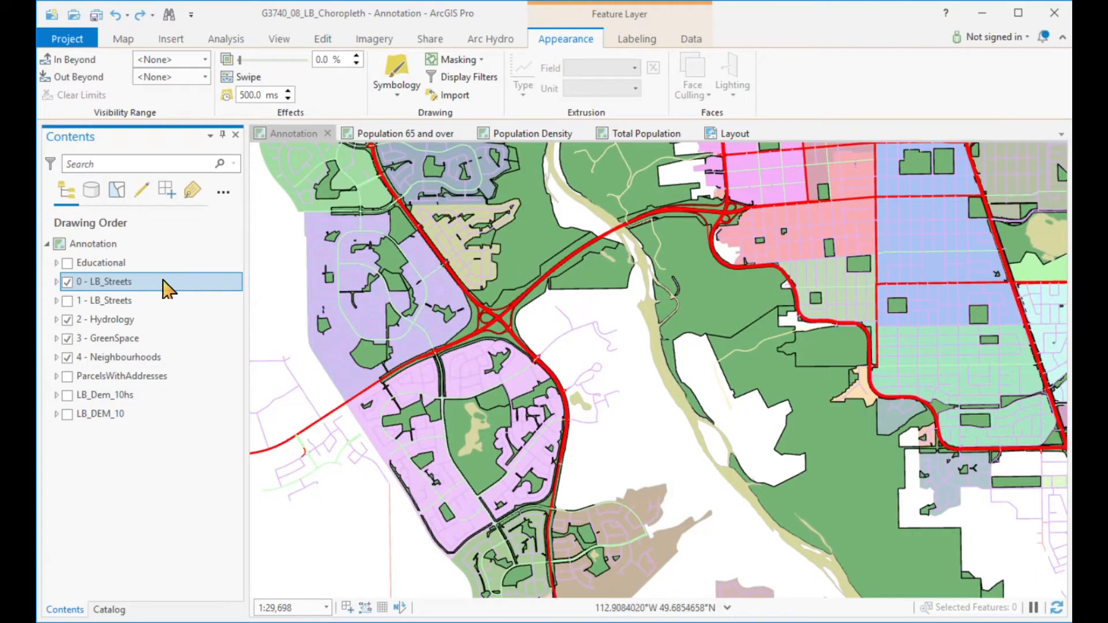
Hide the 0 - LB_Streets layer, show 1 - LB_Streets instead, and review its FDESC class symbols.
click(68, 282)
click(67, 300)
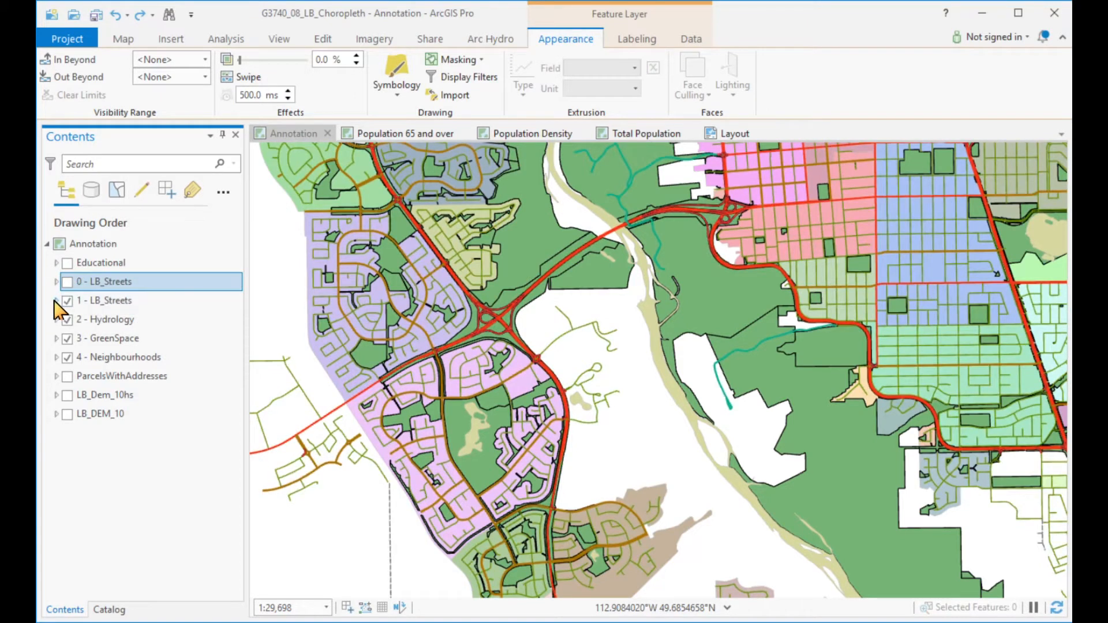
click(56, 301)
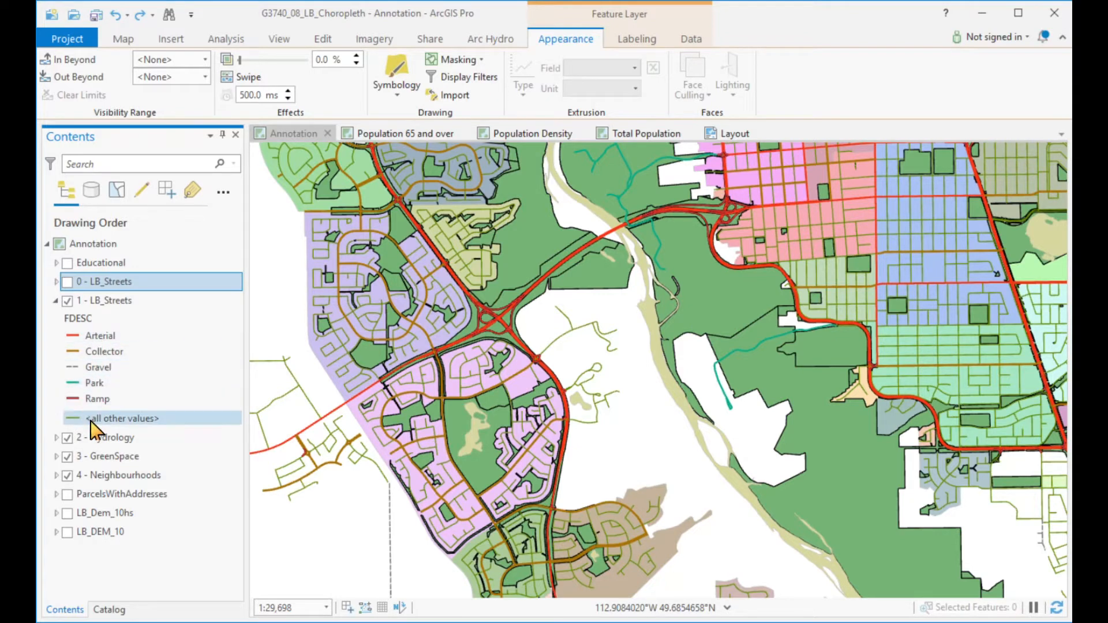
click(56, 301)
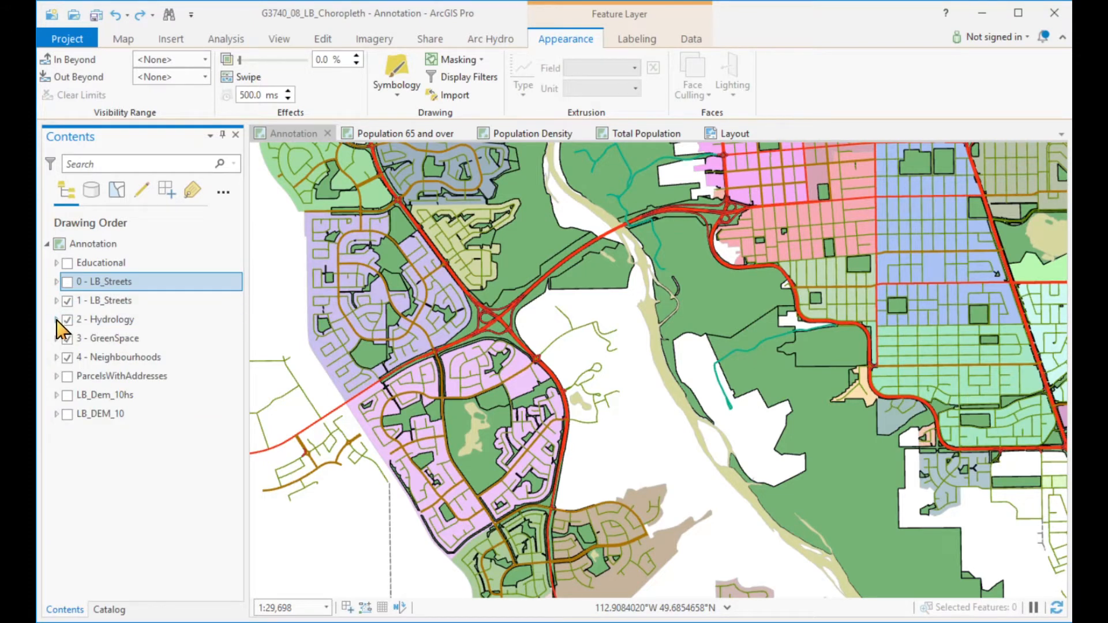
Give the 2 - Hydrology polygons a light blue fill and a darker blue outline.
click(57, 320)
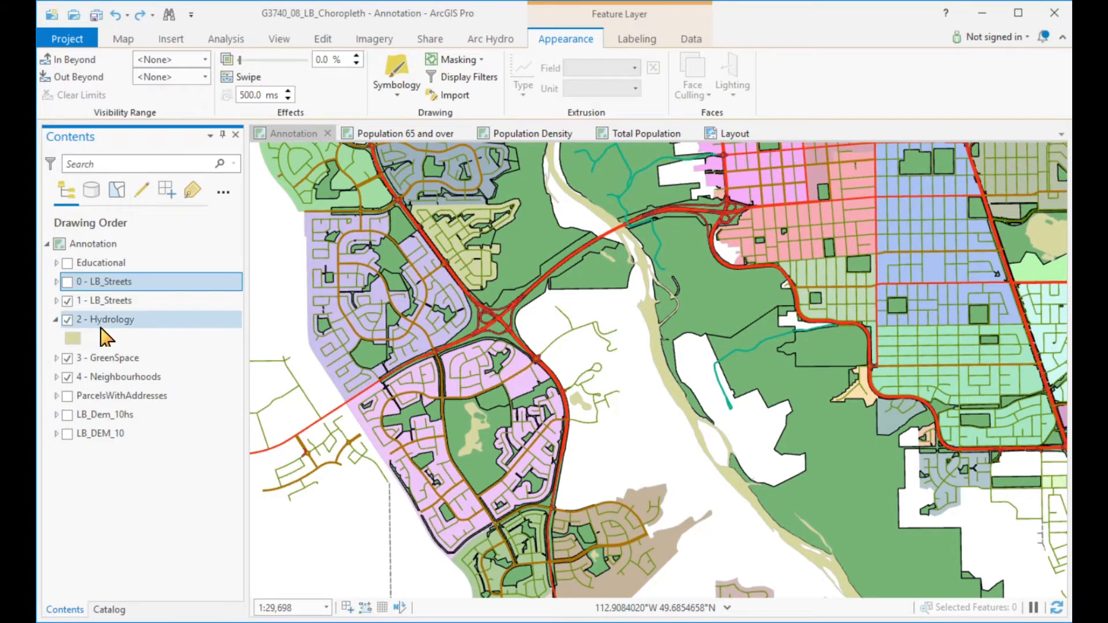
click(72, 339)
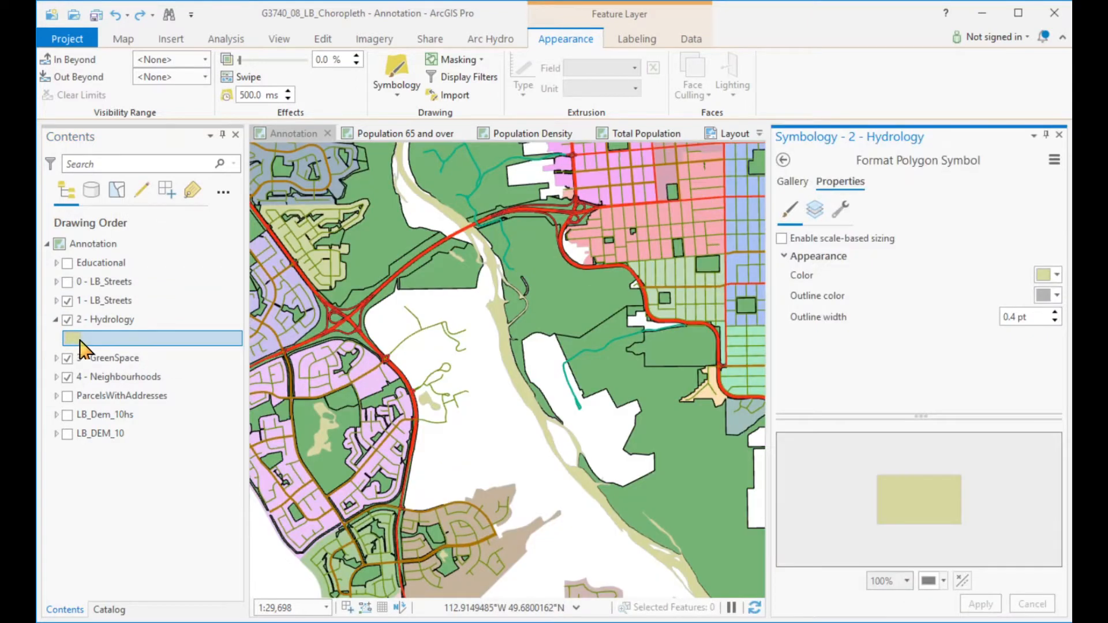
click(1058, 276)
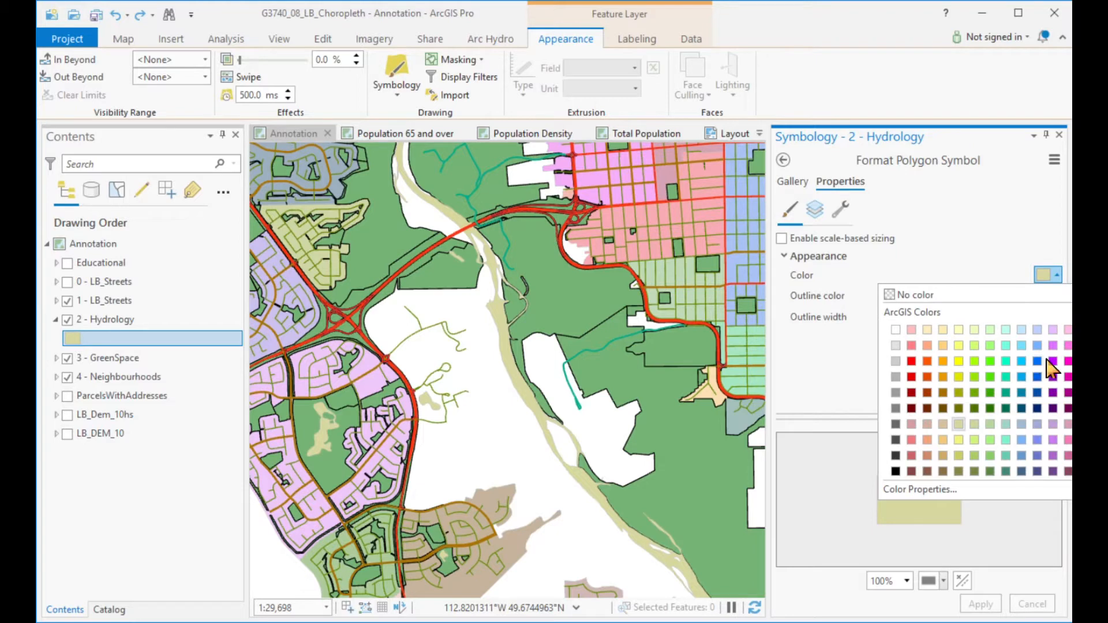
click(1038, 346)
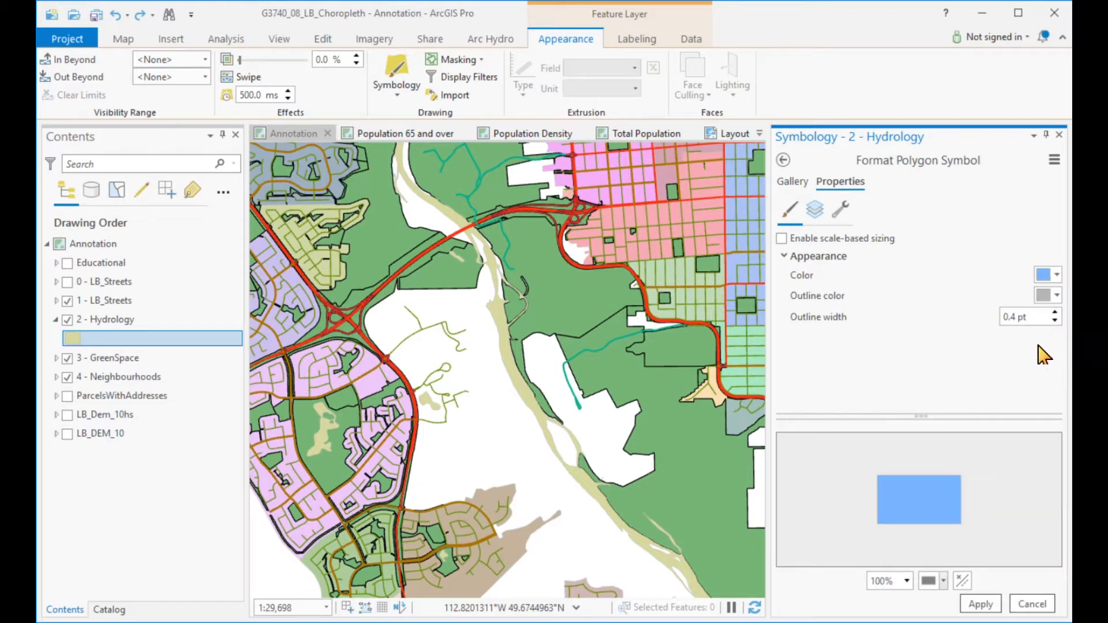
click(1058, 295)
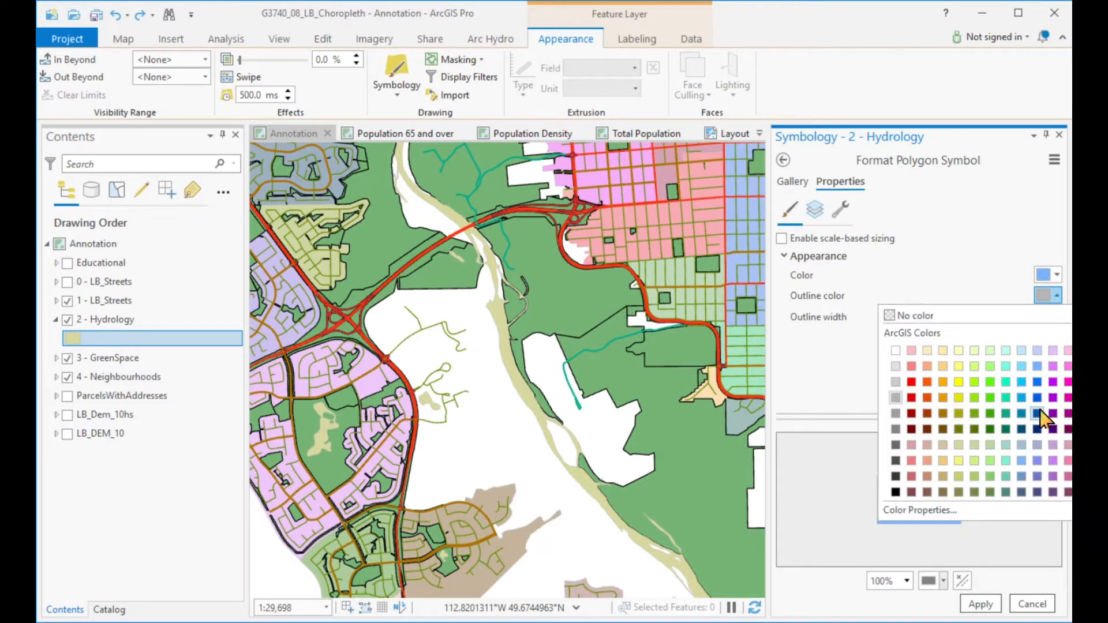
click(1038, 398)
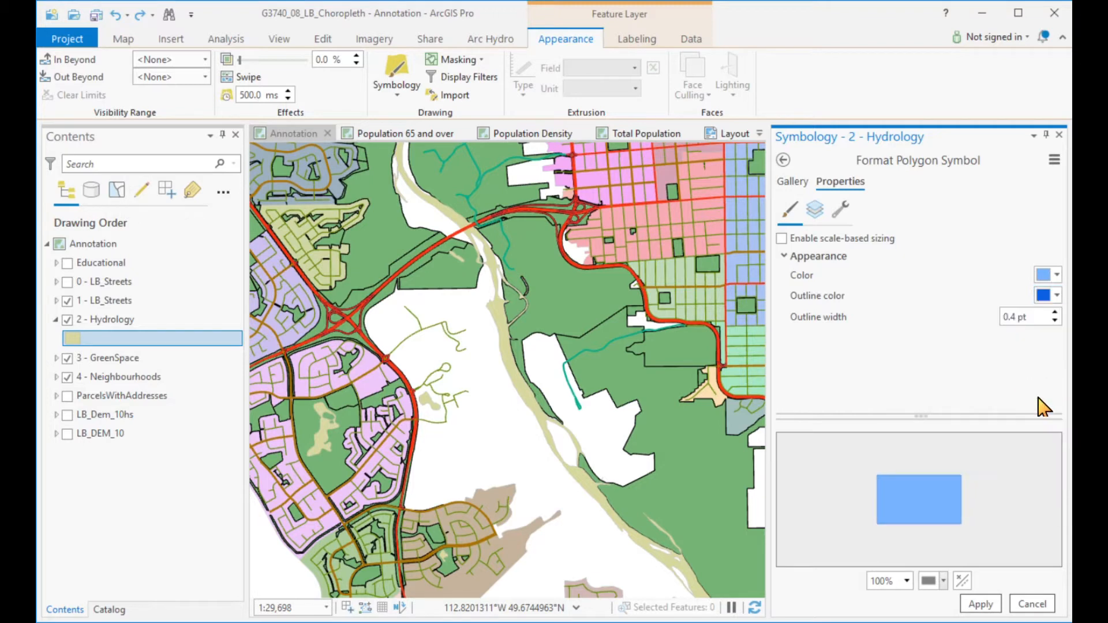
click(980, 604)
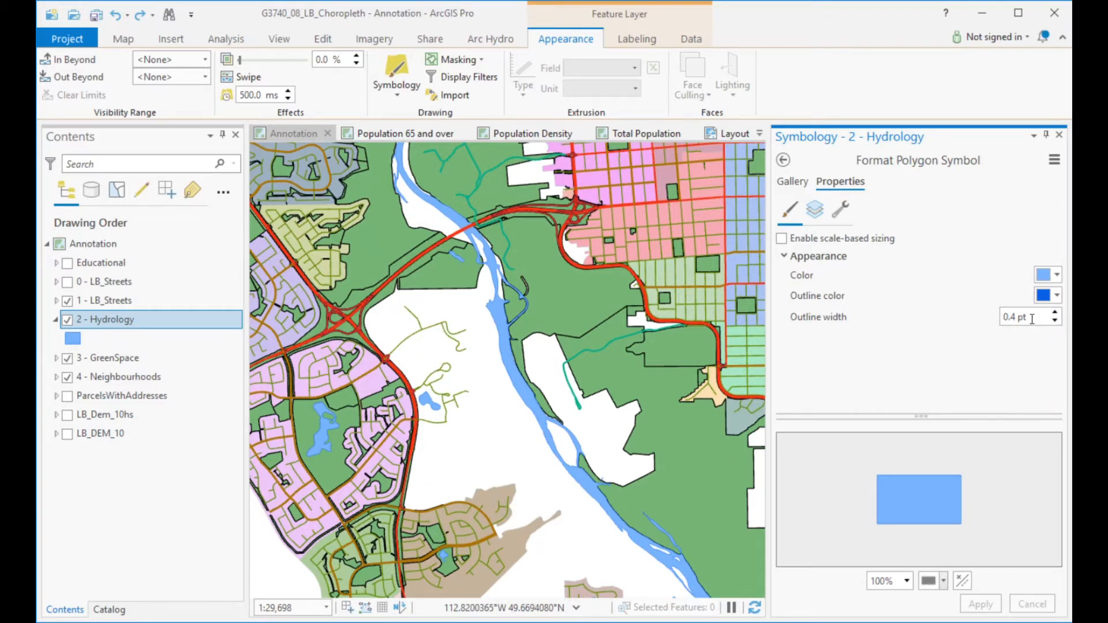
Set the Hydrology polygons' outline width to 0.7 pt and close the symbology settings.
drag(1033, 318, 1002, 326)
text(0.7)
key(Return)
click(981, 605)
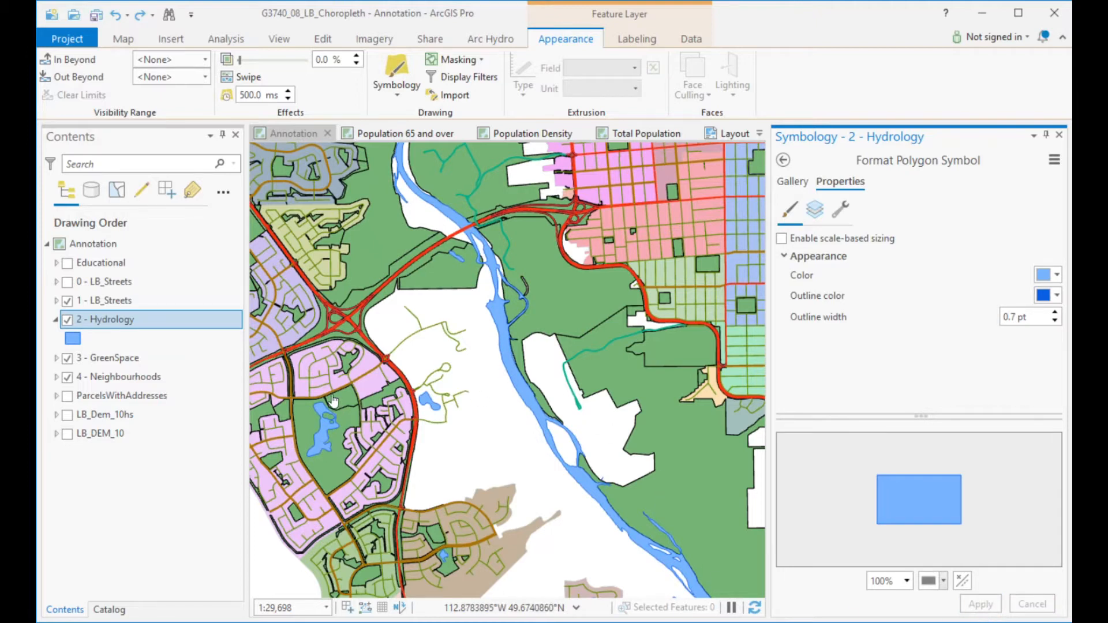
click(1059, 135)
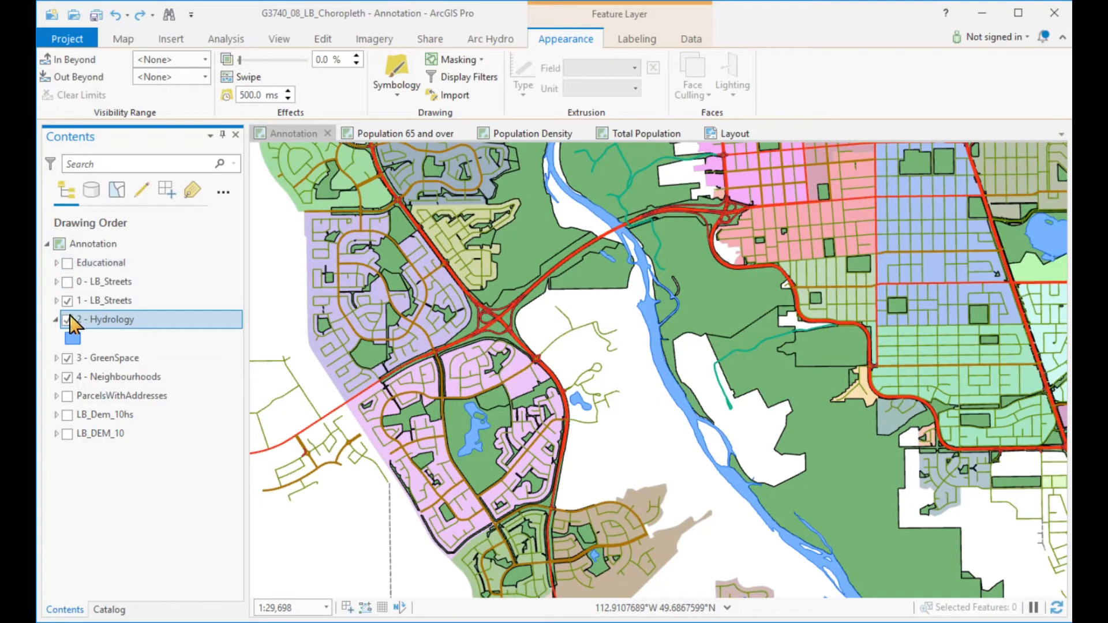
click(58, 319)
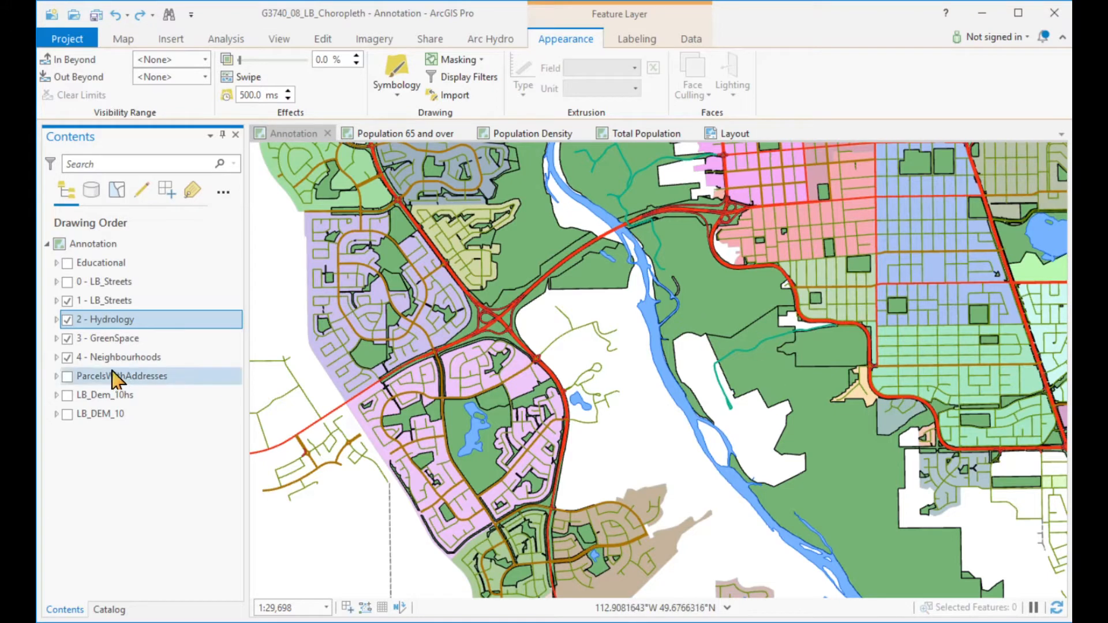
Set the 3 - GreenSpace polygons' outline to No color, keeping the 1 pt outline width, and close the symbology settings.
click(56, 338)
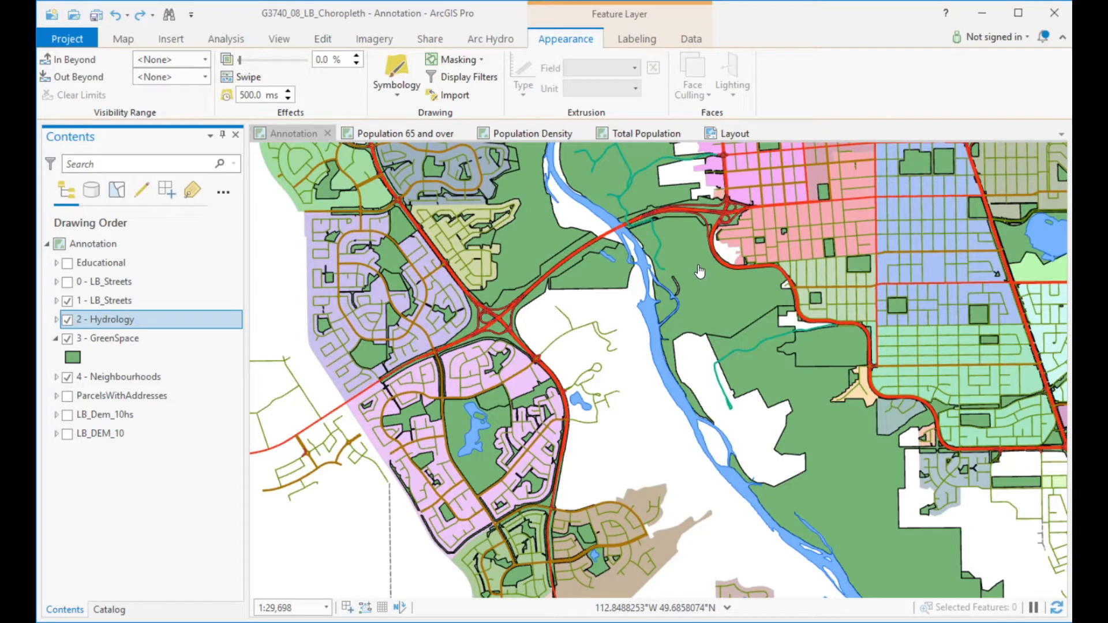
click(72, 358)
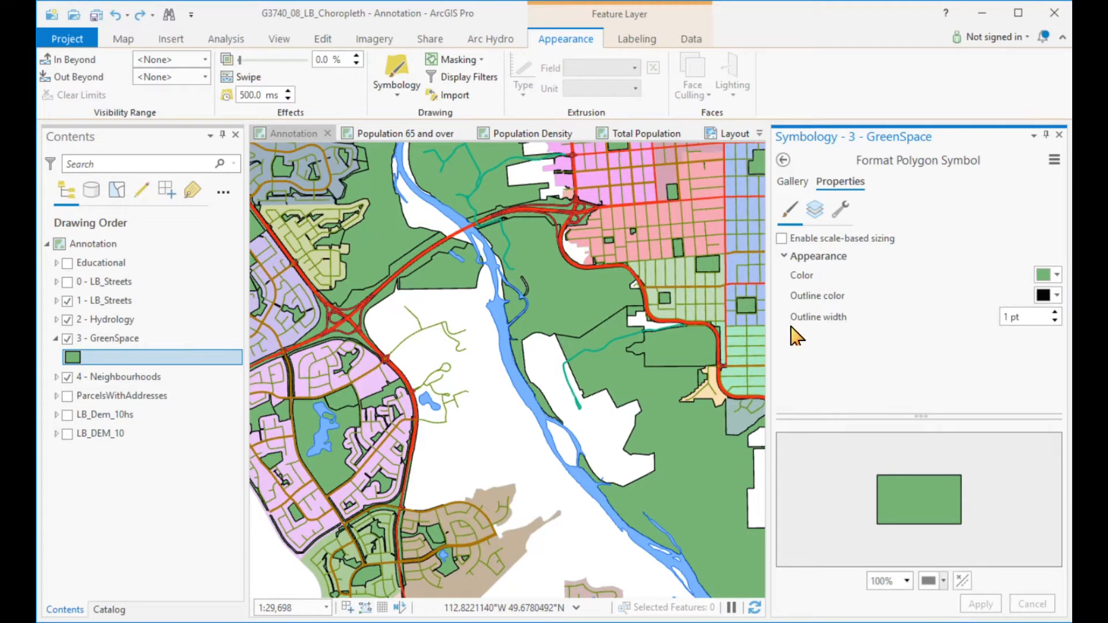
click(1055, 321)
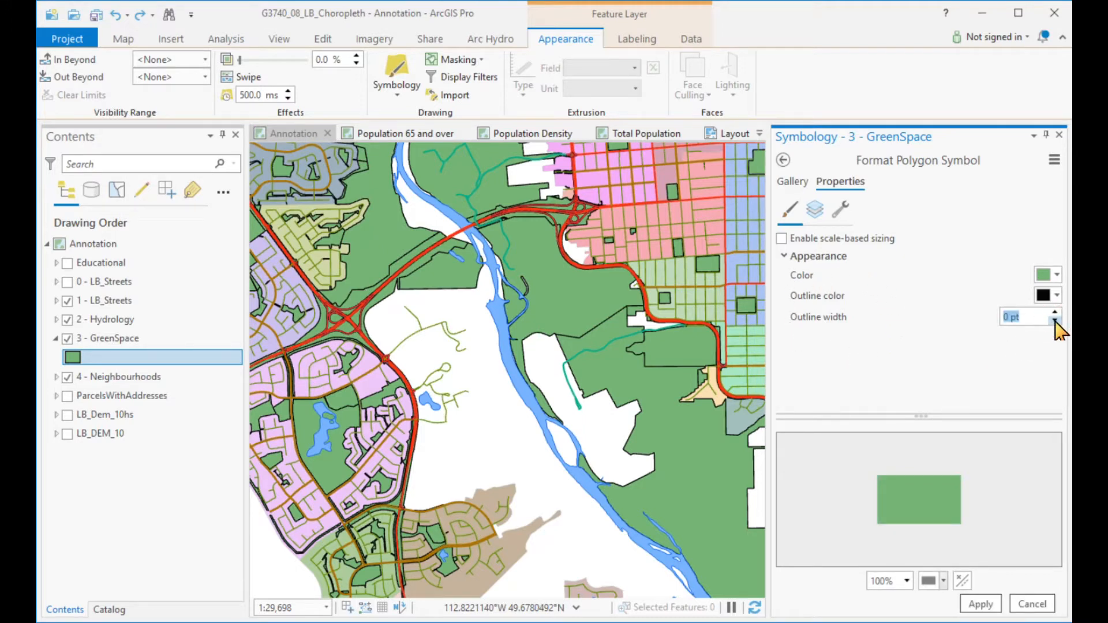
click(1056, 312)
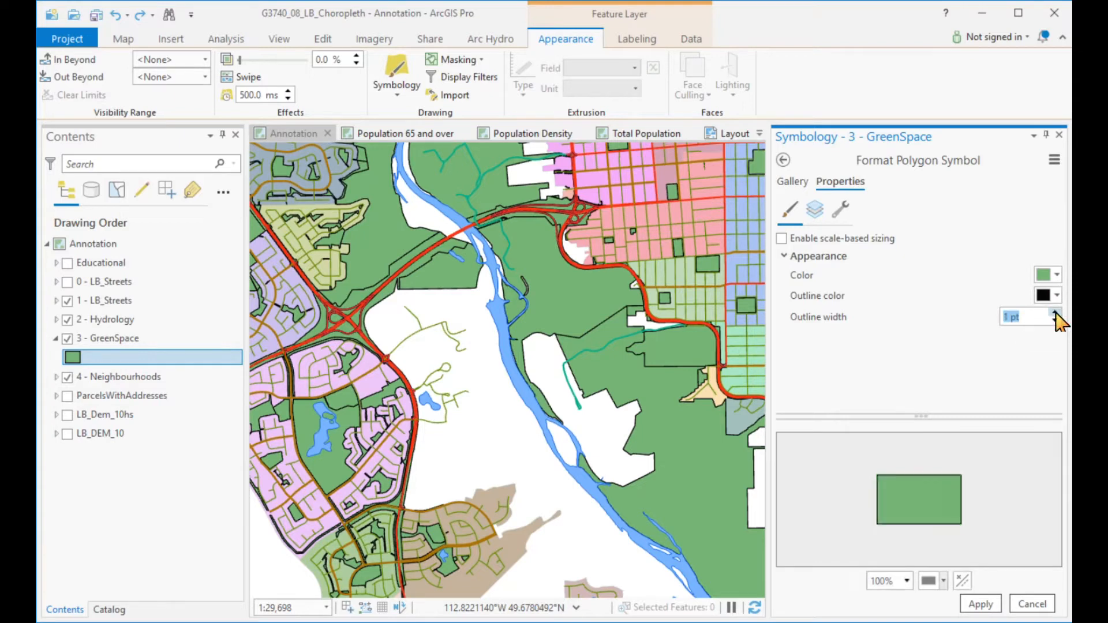
click(1057, 295)
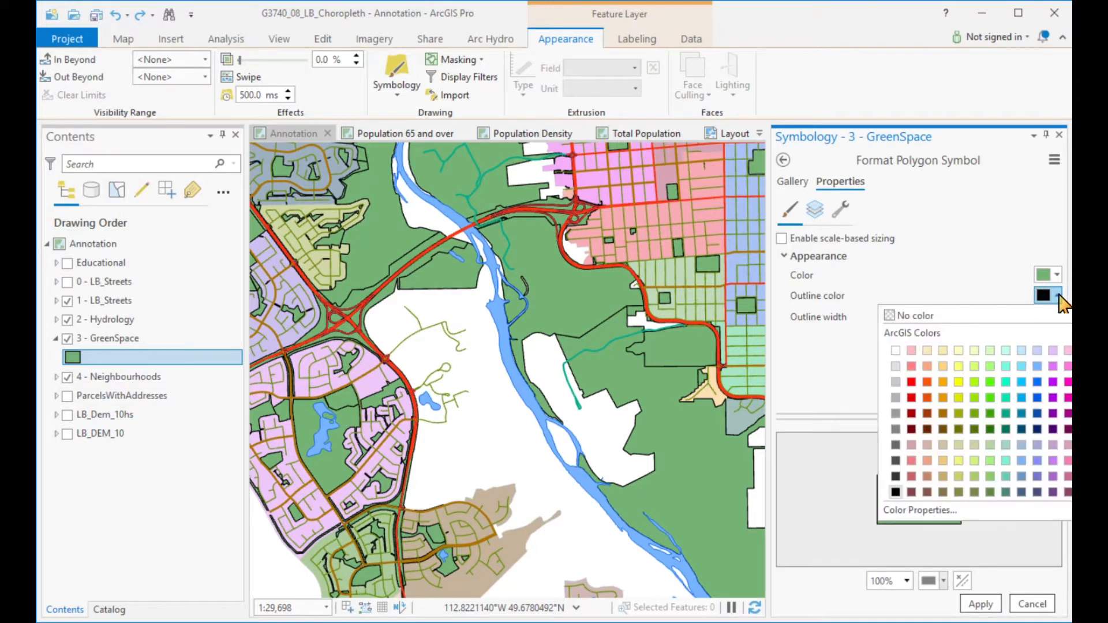
click(929, 316)
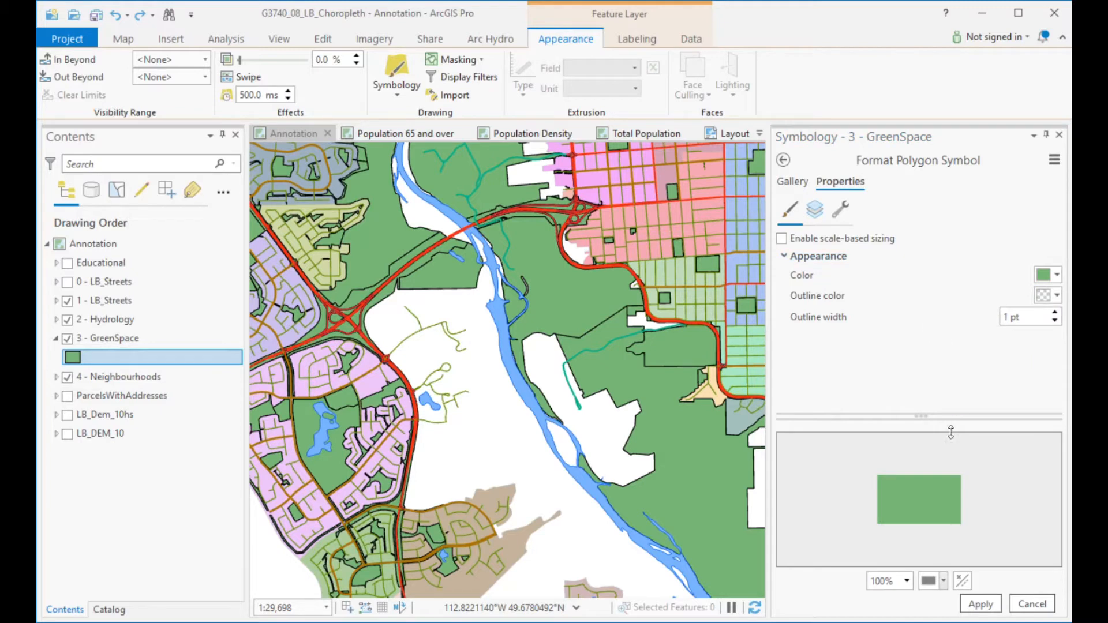
click(980, 604)
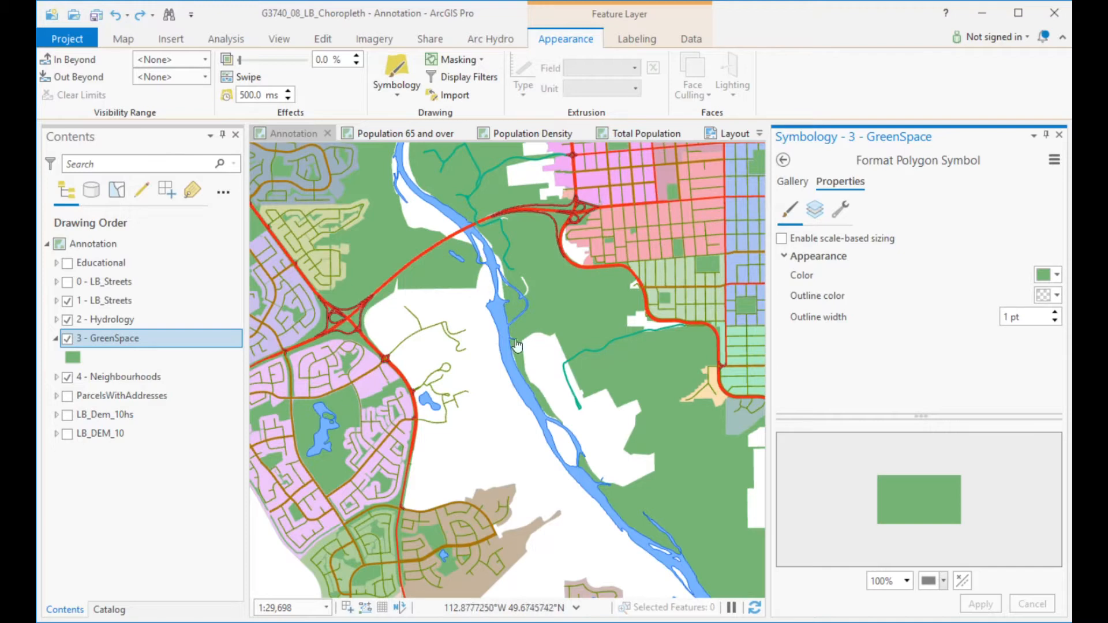
click(1059, 135)
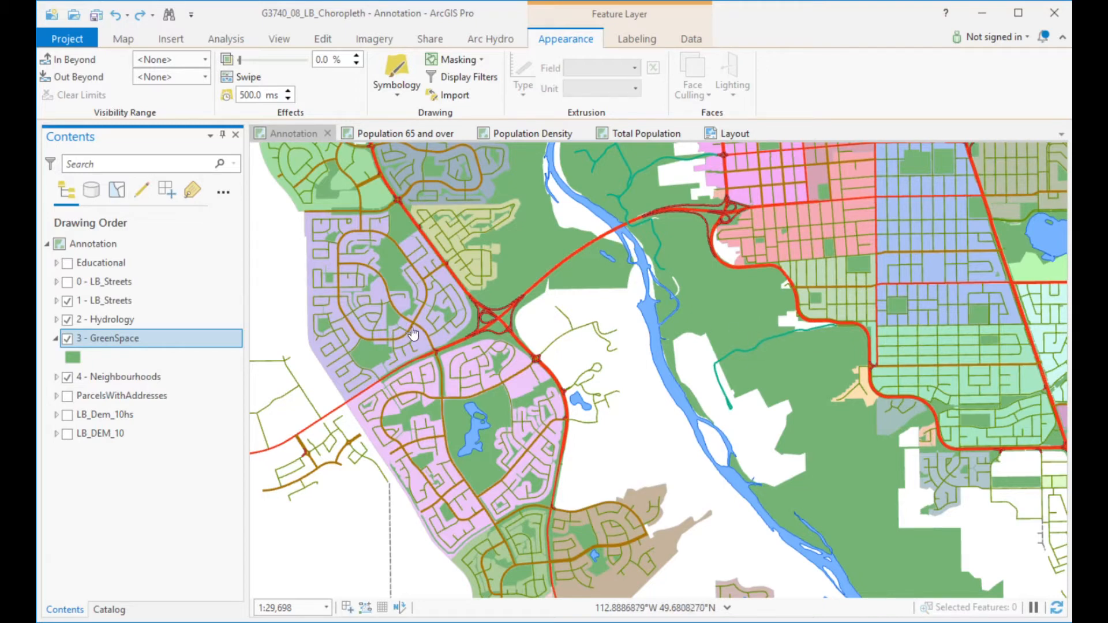
click(56, 339)
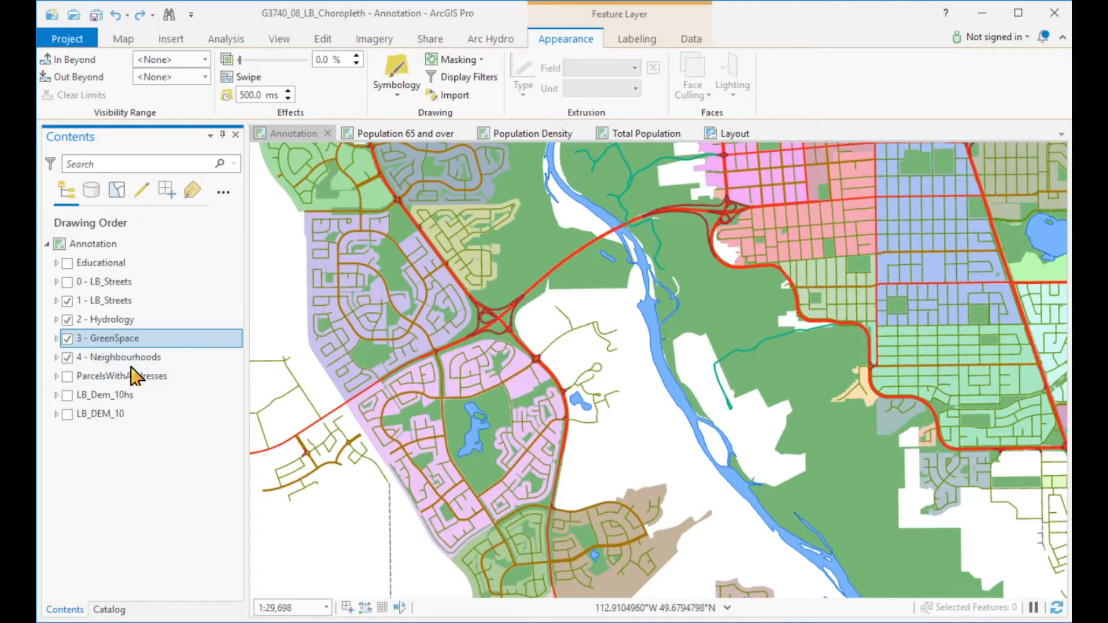
Review the NAME class symbols of the 4 - Neighbourhoods layer in its legend.
click(56, 357)
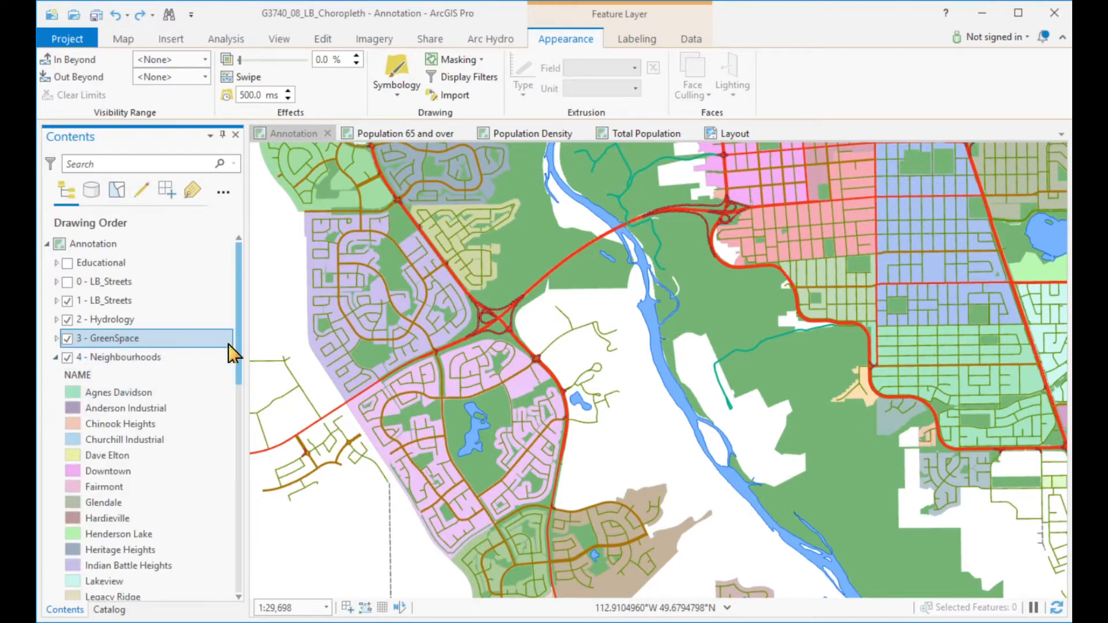
drag(240, 346, 240, 388)
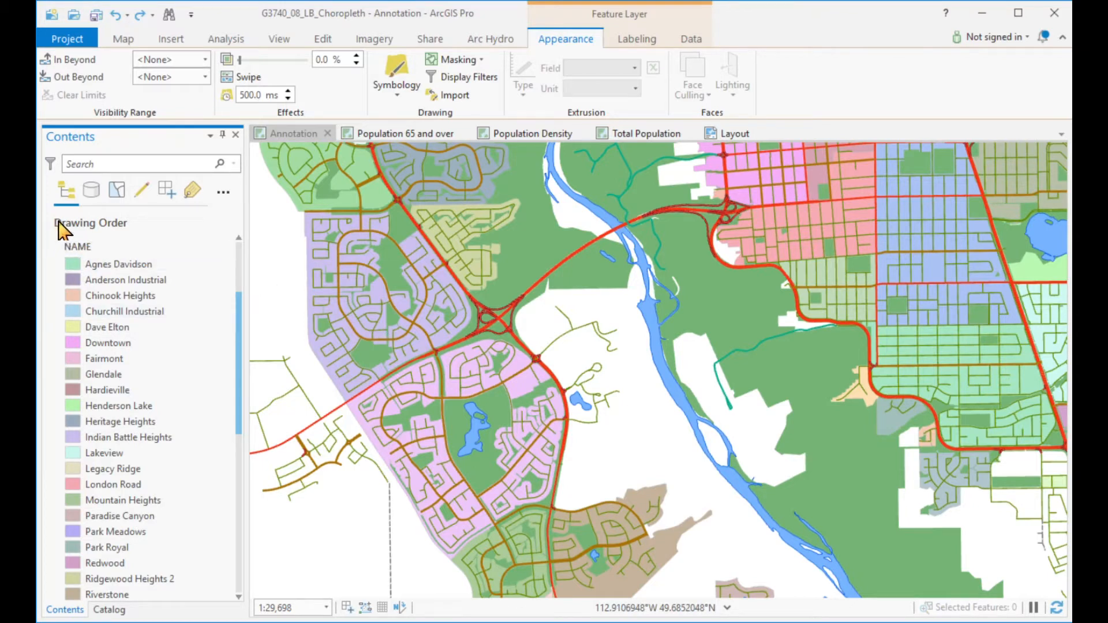
scroll(236, 348, up, 5)
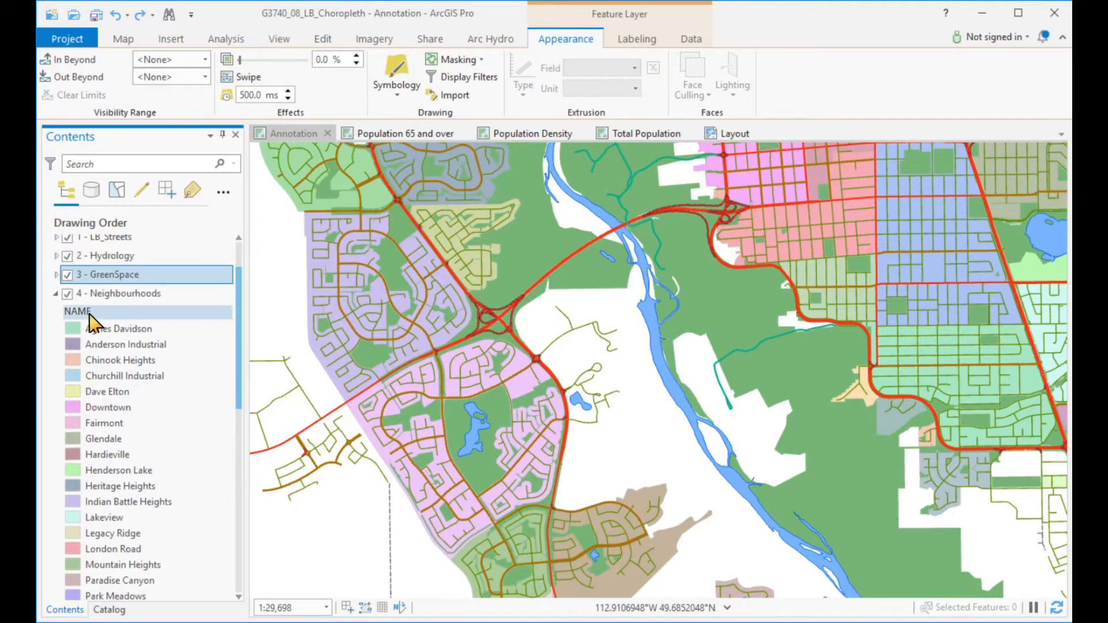
click(56, 295)
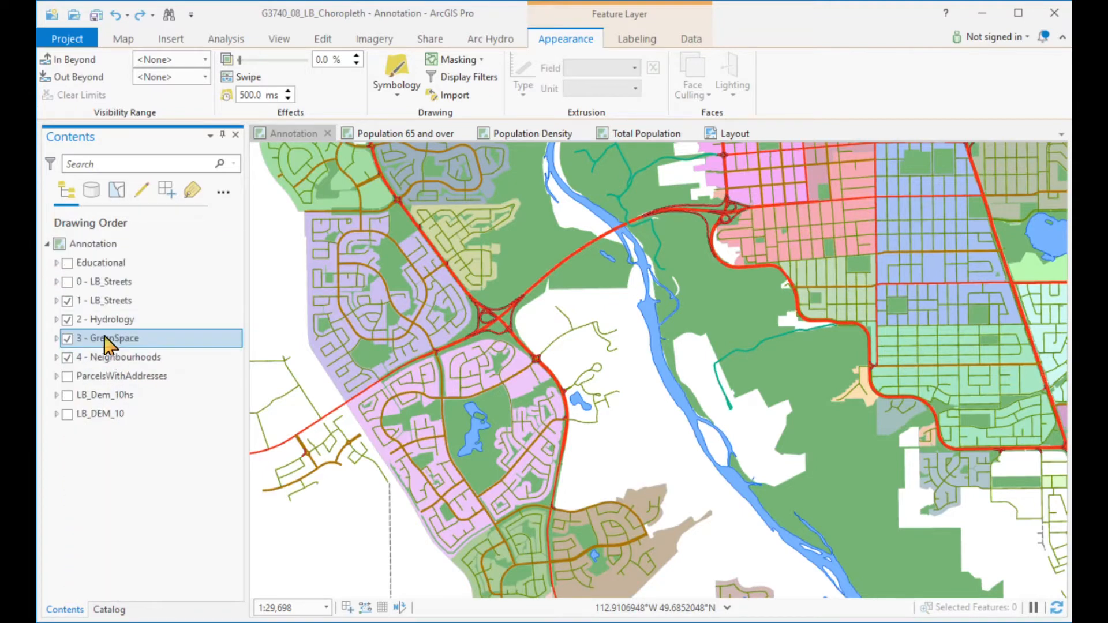
Format all 4 - Neighbourhoods symbols together with a 3 pt light red outline and return to the class list.
right_click(105, 358)
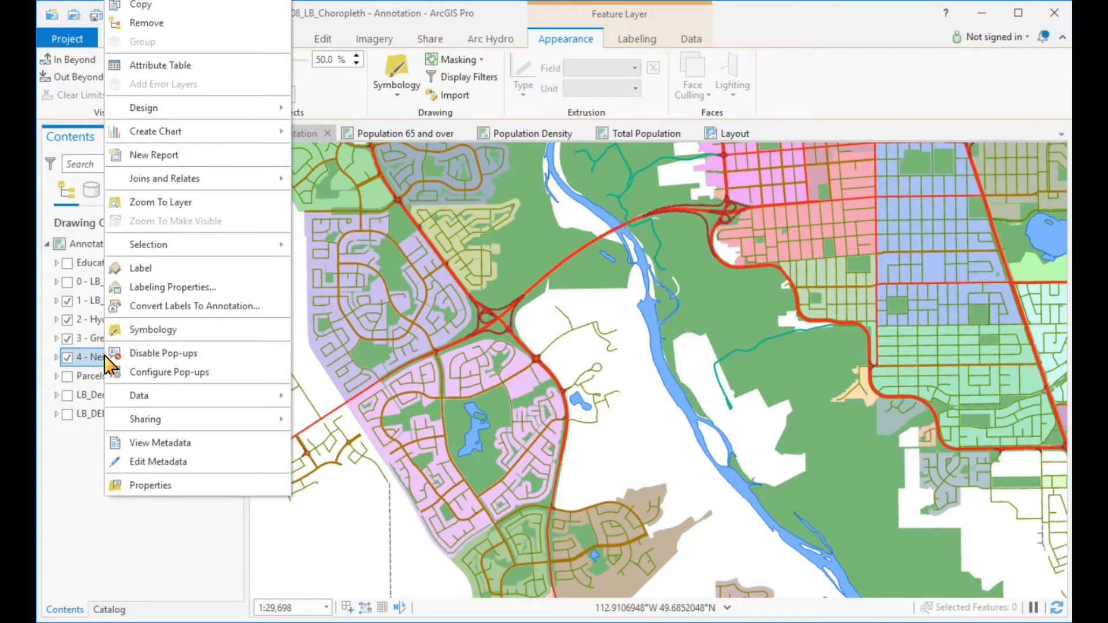
click(153, 330)
click(1029, 360)
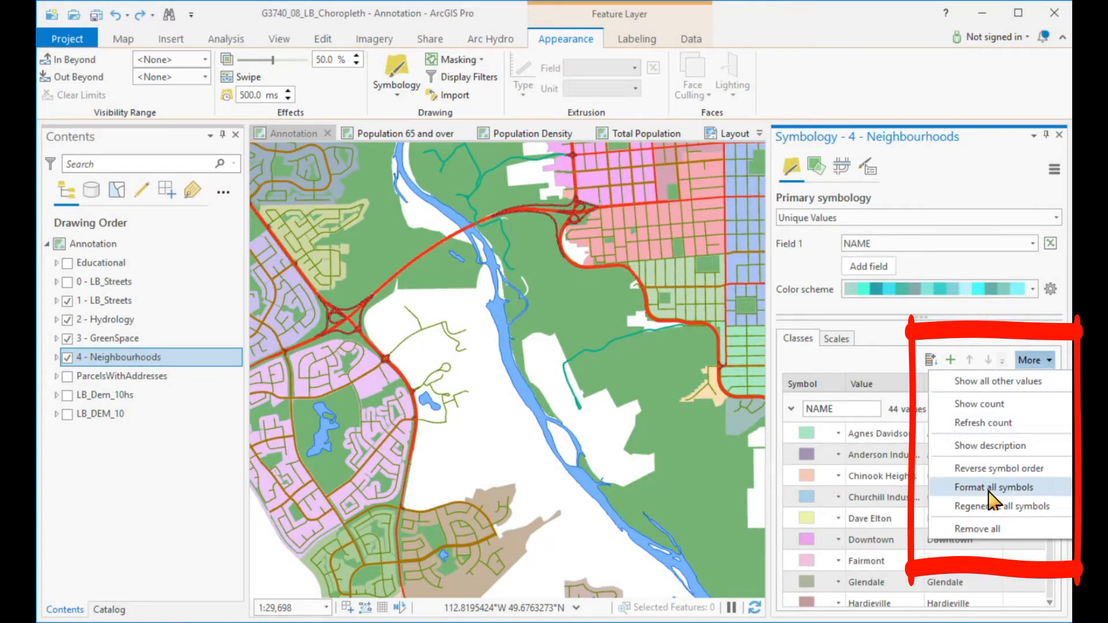
click(1009, 487)
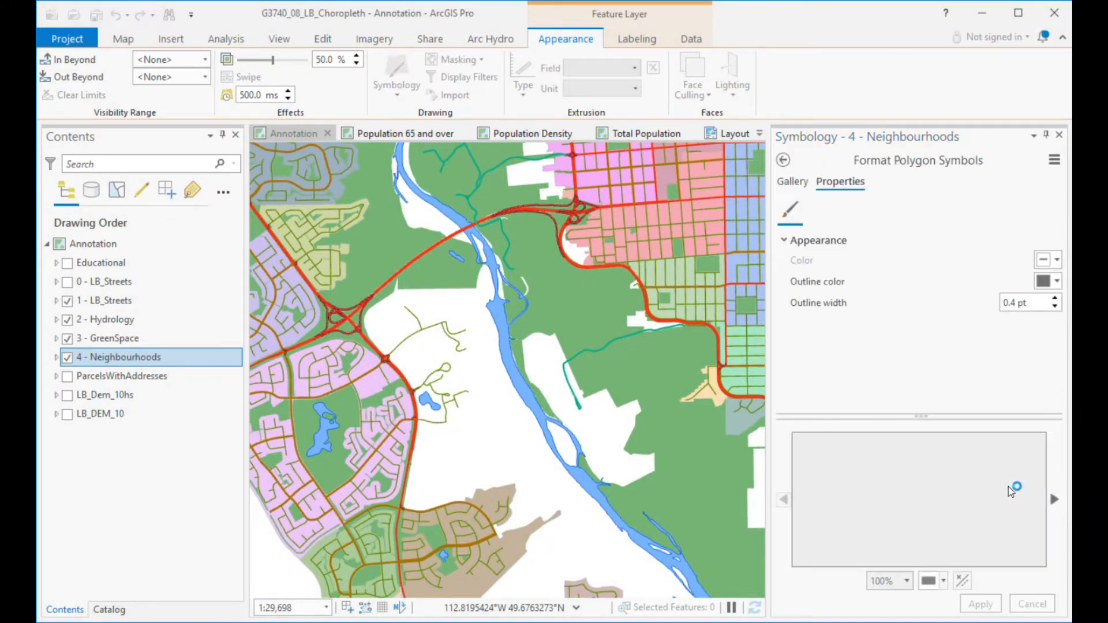
click(1056, 299)
click(1056, 300)
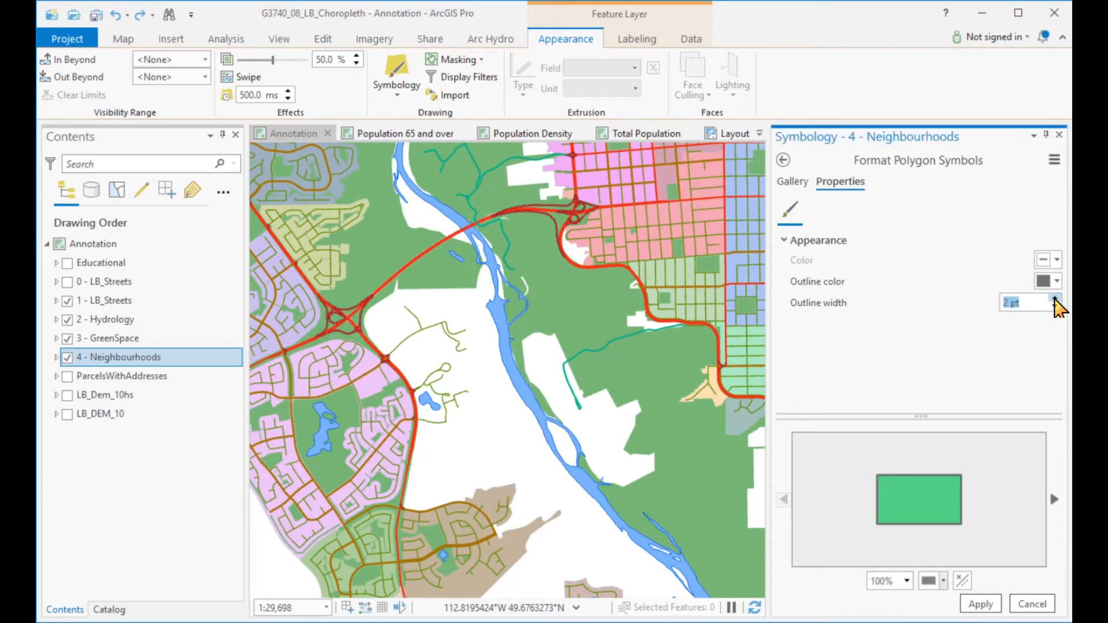
click(1056, 299)
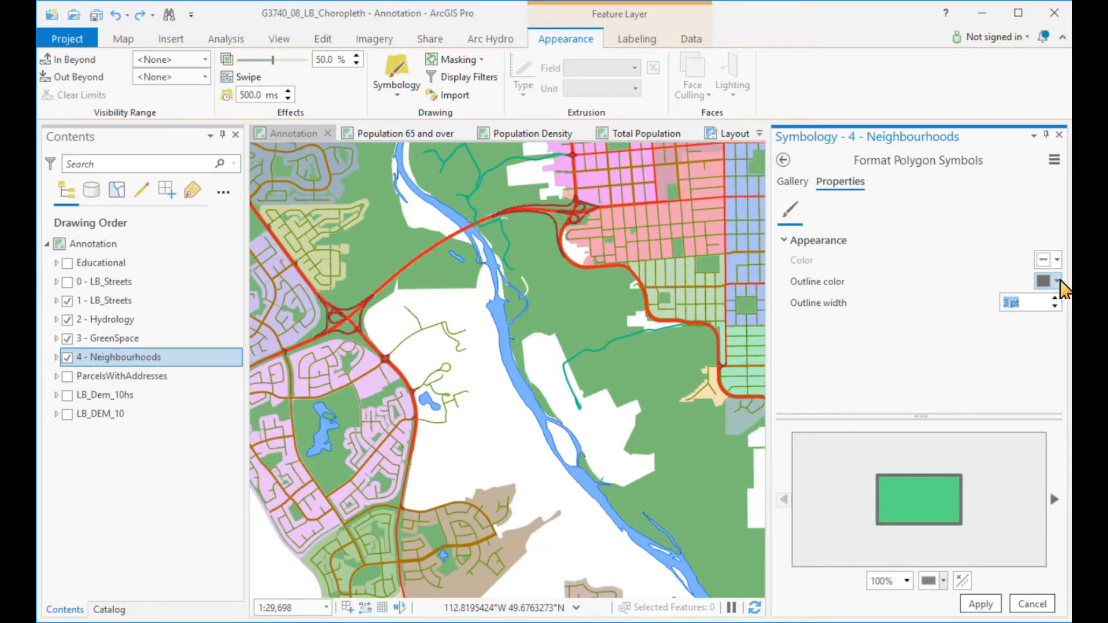
click(1058, 282)
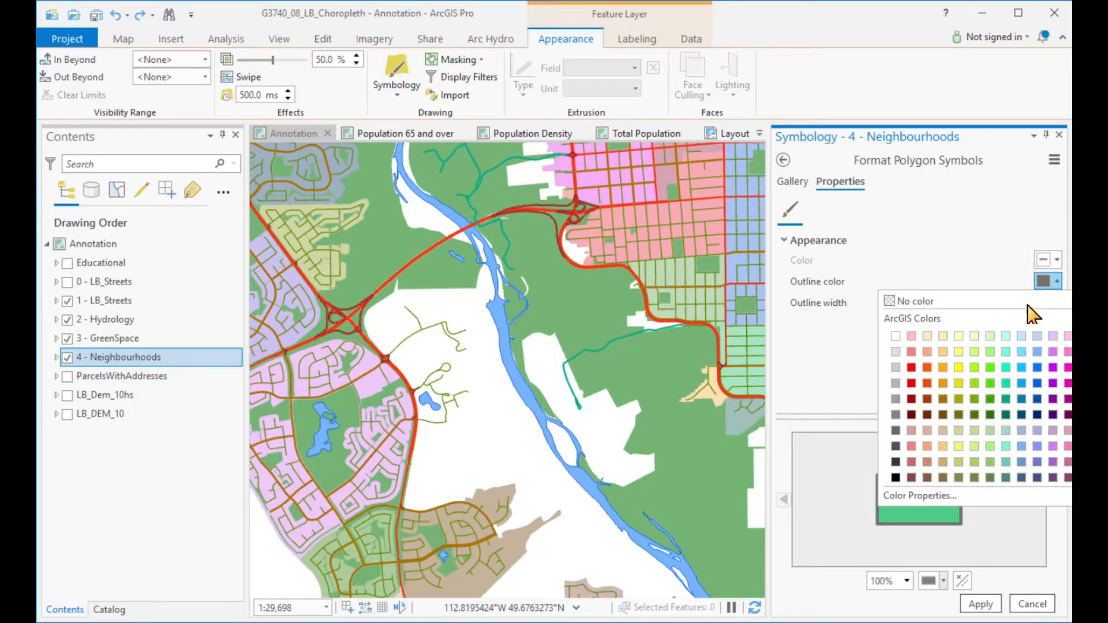
click(912, 446)
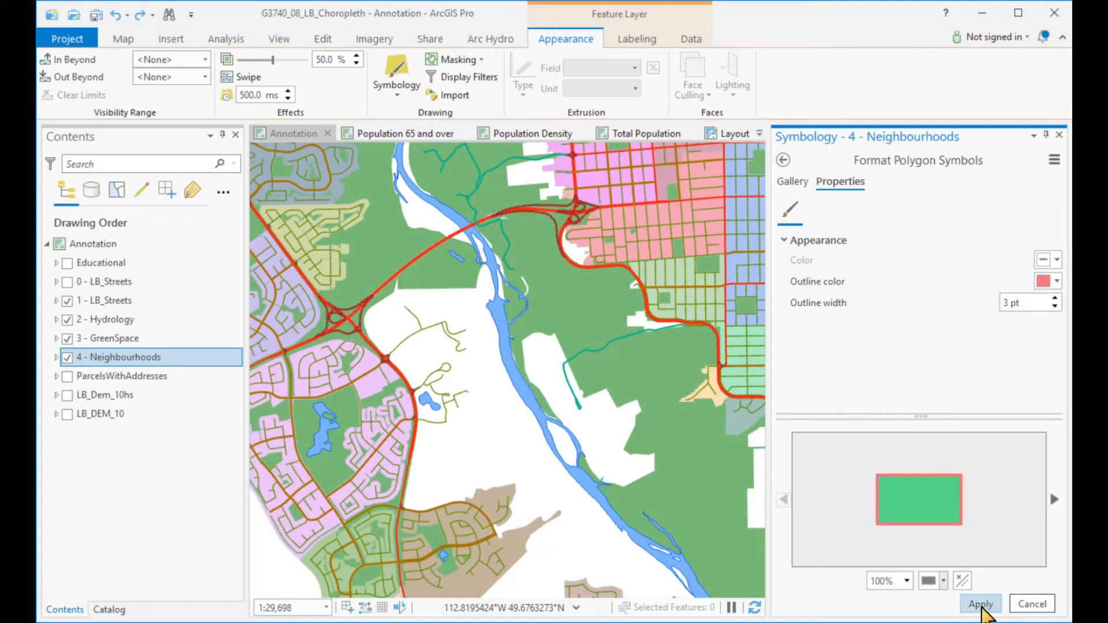
click(978, 605)
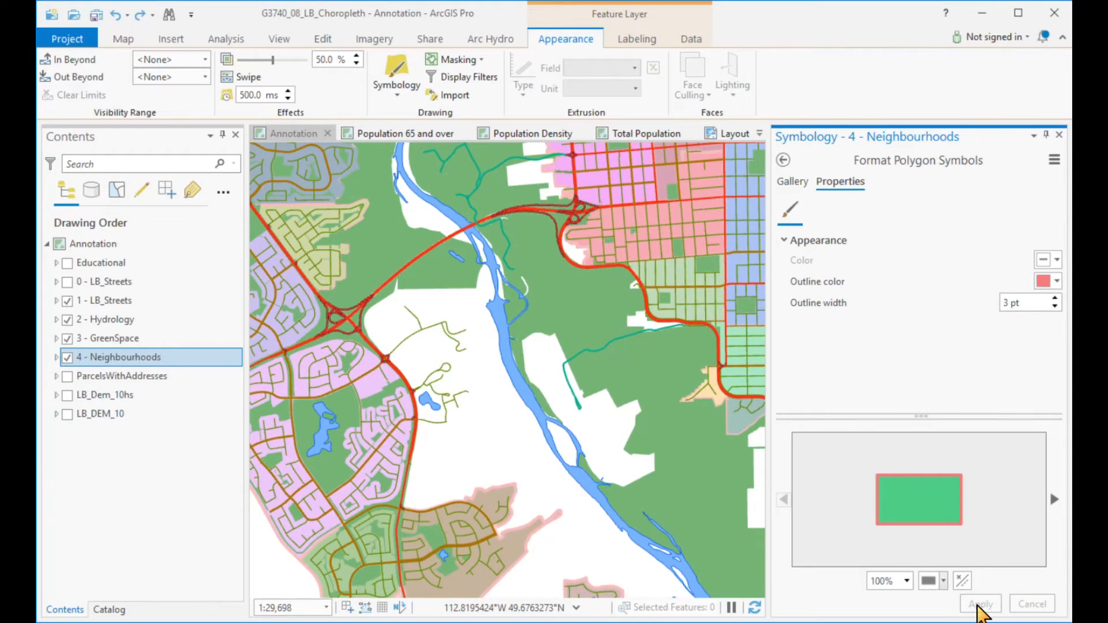
click(783, 160)
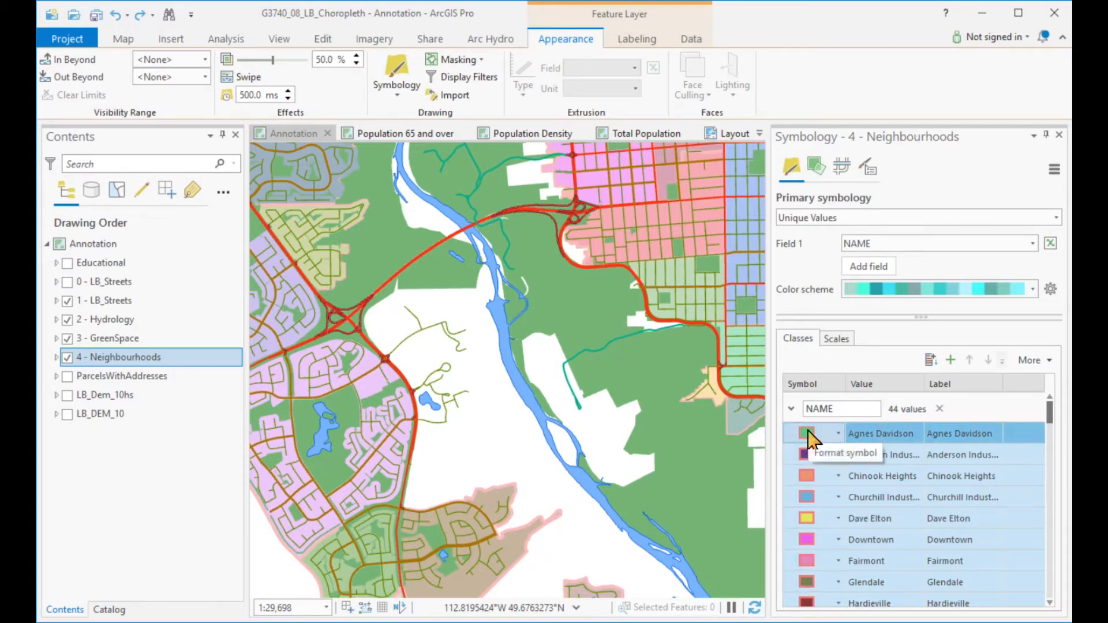
Change the outline color of all 4 - Neighbourhoods symbols to dark gray and apply it.
drag(360, 417, 489, 359)
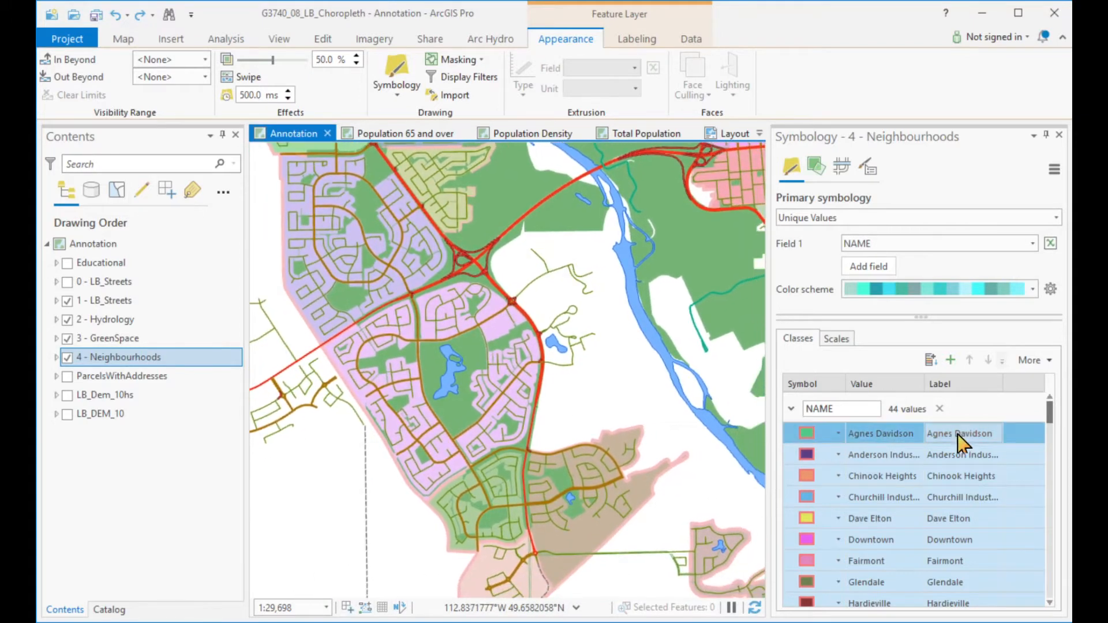
click(1049, 360)
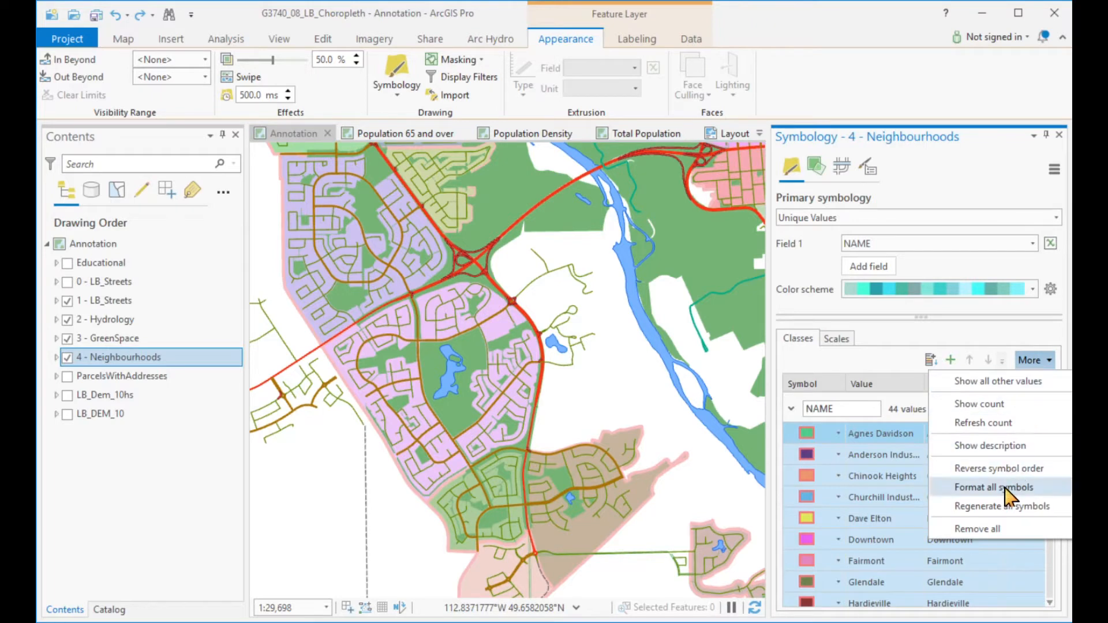
click(1010, 491)
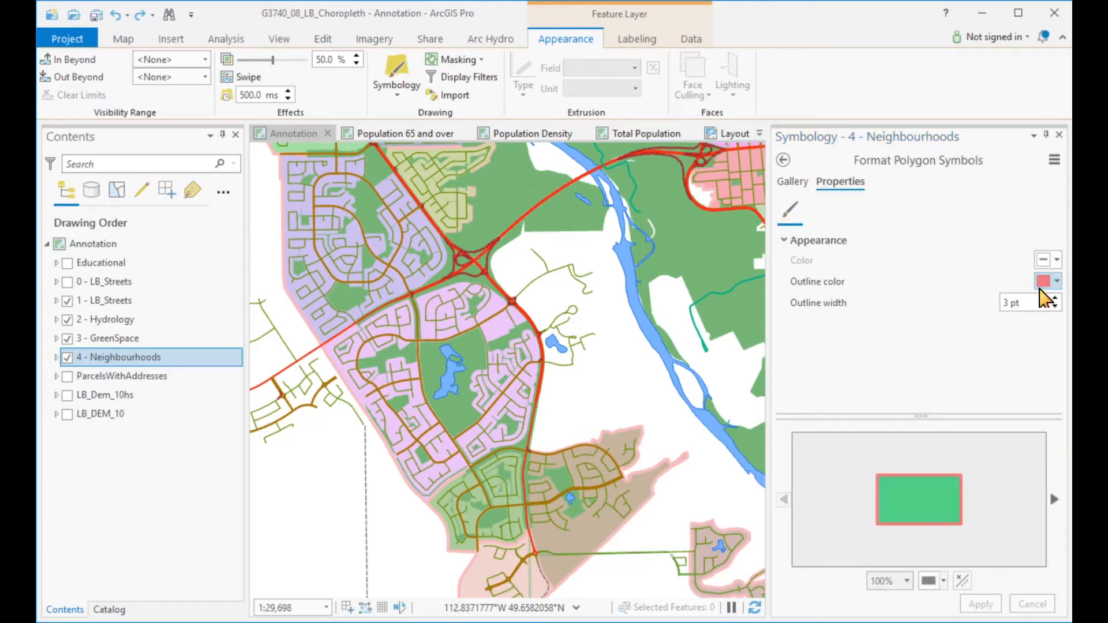
click(1055, 282)
click(896, 462)
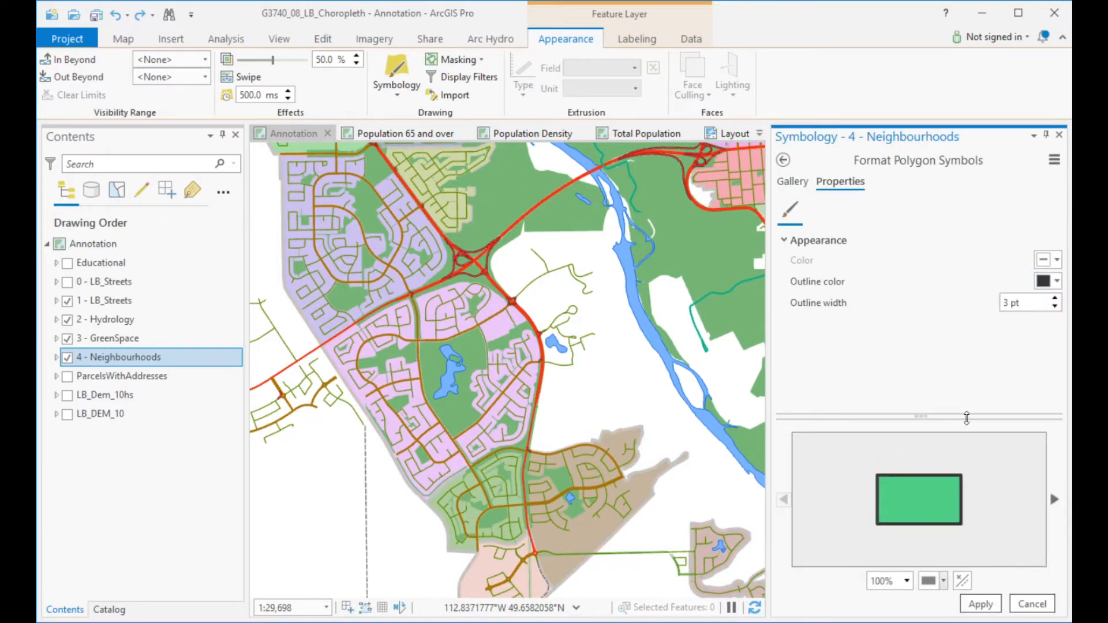
click(982, 605)
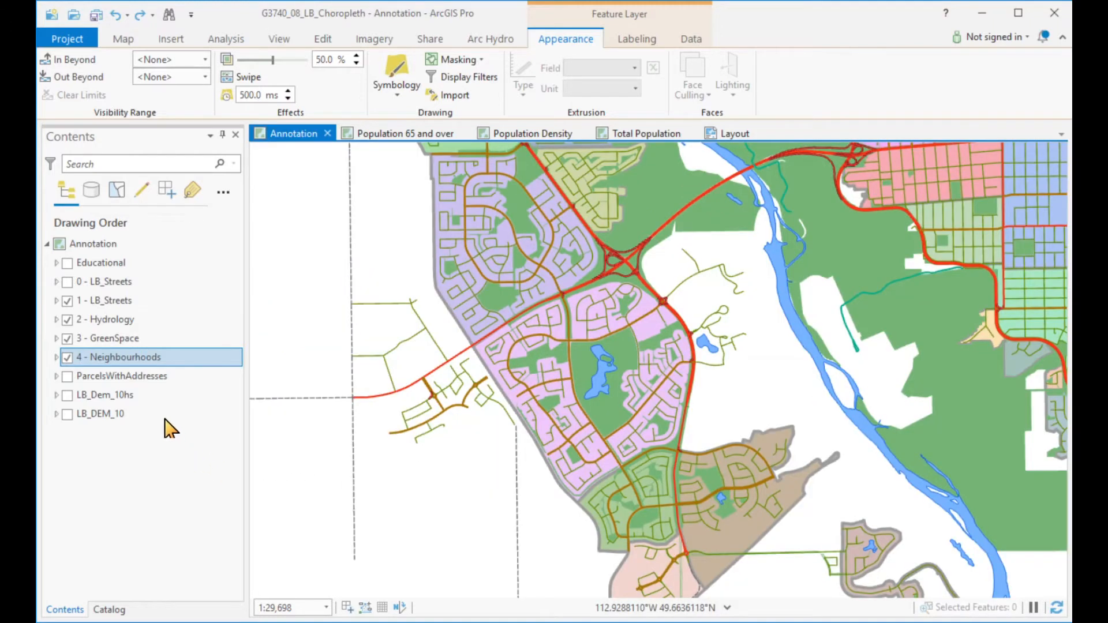
Show the LB_DEM_10 elevation layer and review its value color ramp.
click(68, 414)
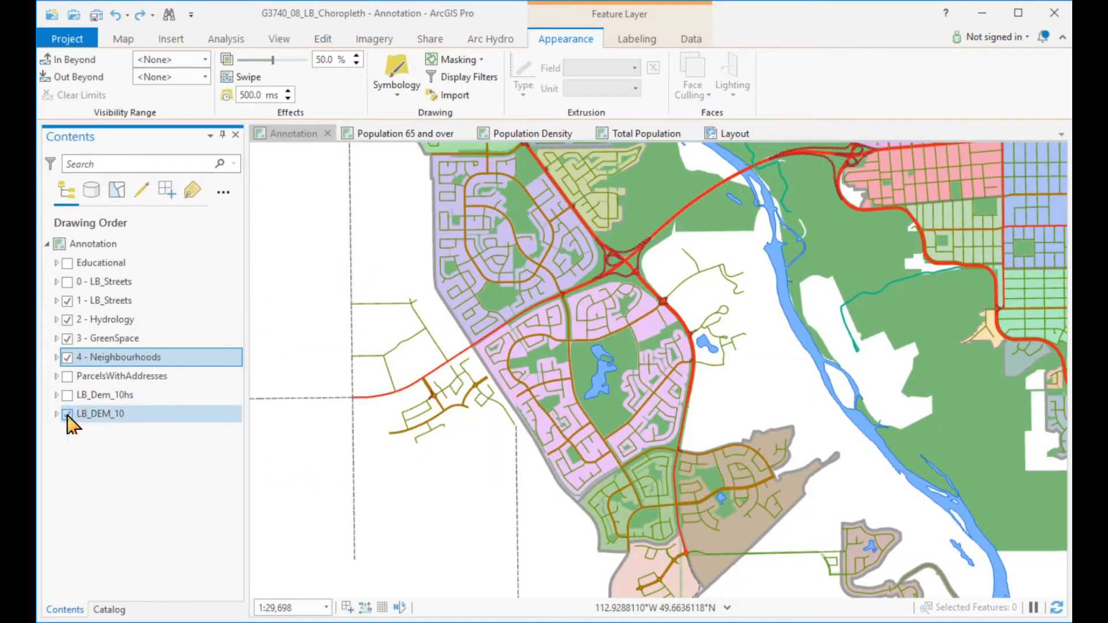
click(56, 415)
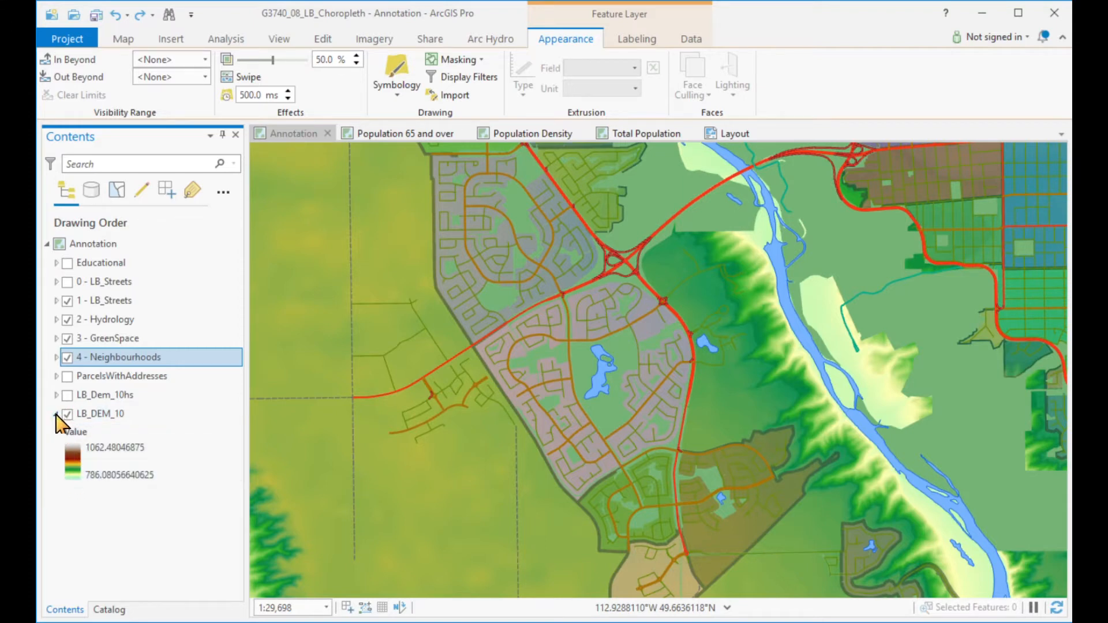
click(56, 414)
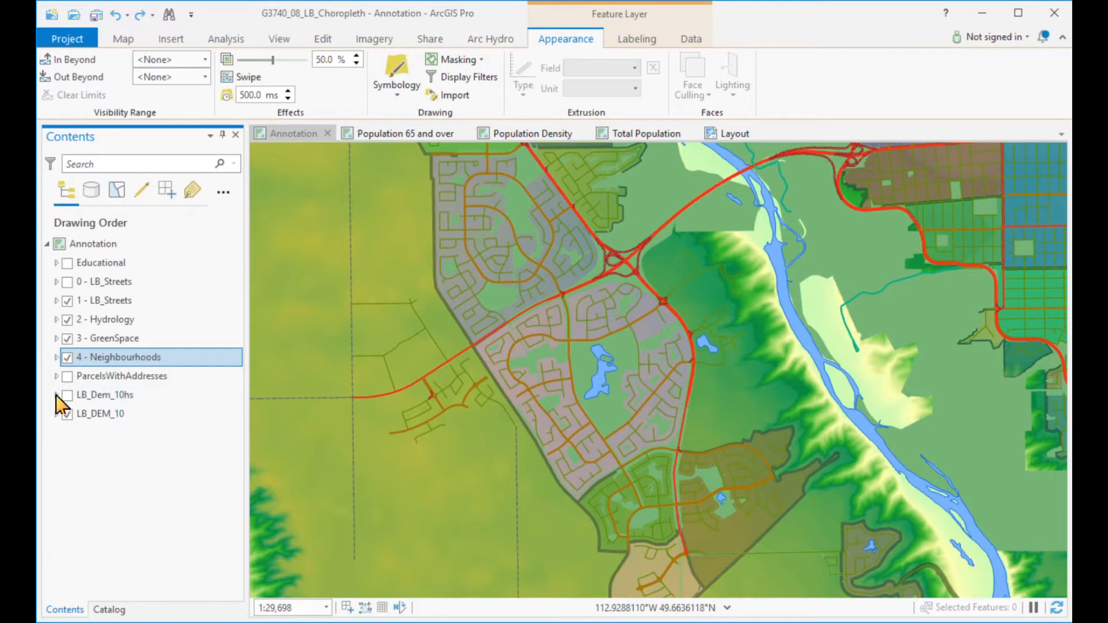
Show the LB_Dem_10hs hillshade, move it above 0 - LB_Streets in the drawing order, and hide LB_DEM_10.
click(67, 395)
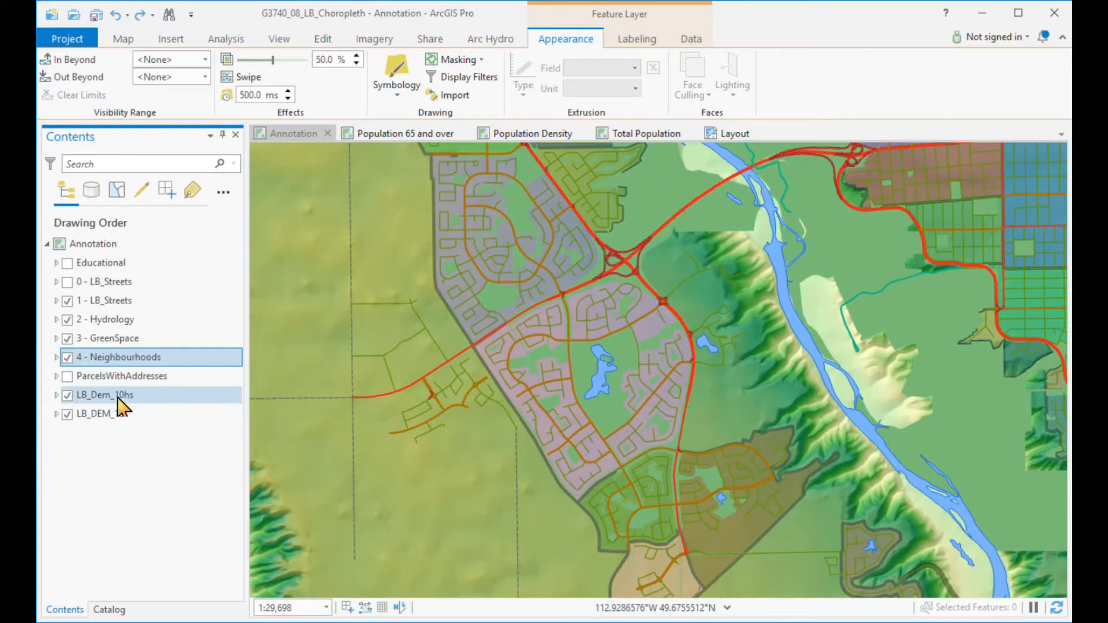
drag(107, 402, 120, 284)
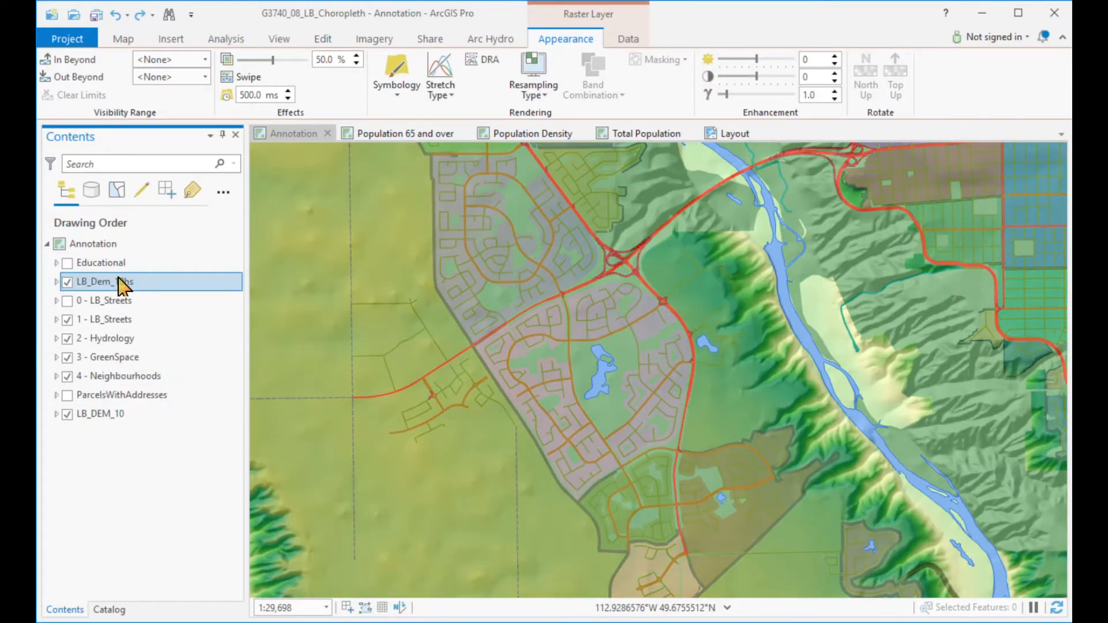
drag(530, 357, 482, 406)
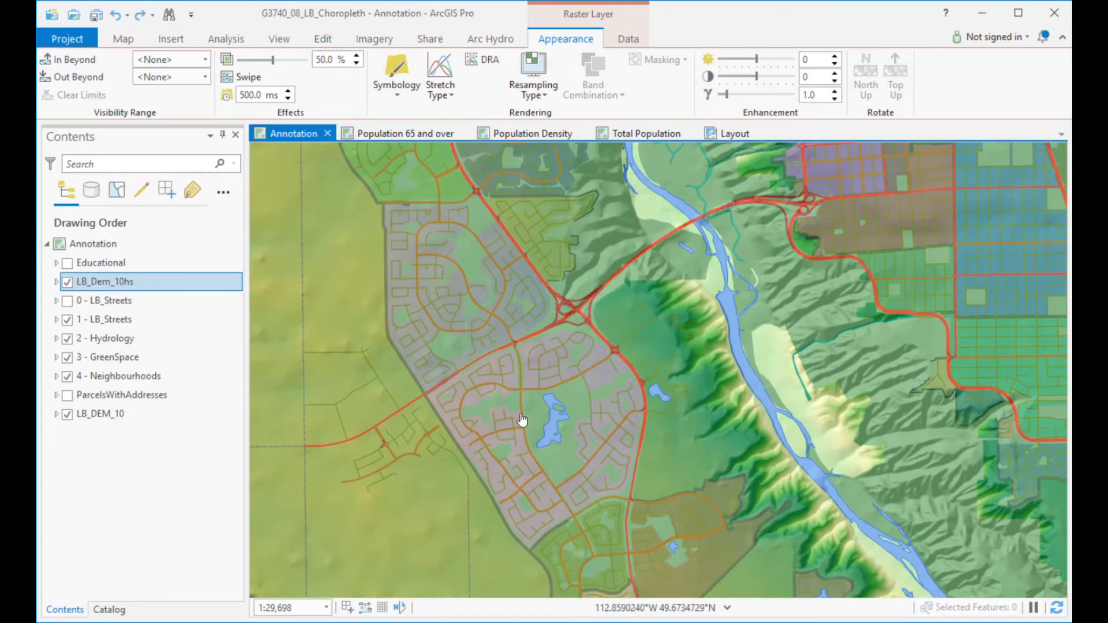
click(68, 413)
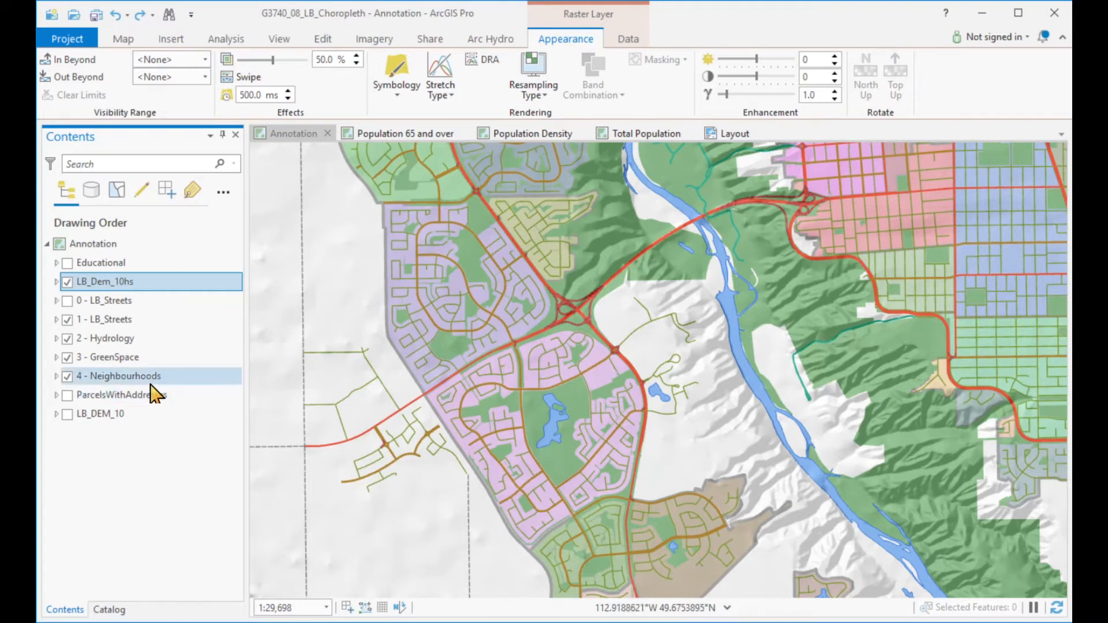
Set the 3 - GreenSpace layer's transparency to 70%.
click(107, 360)
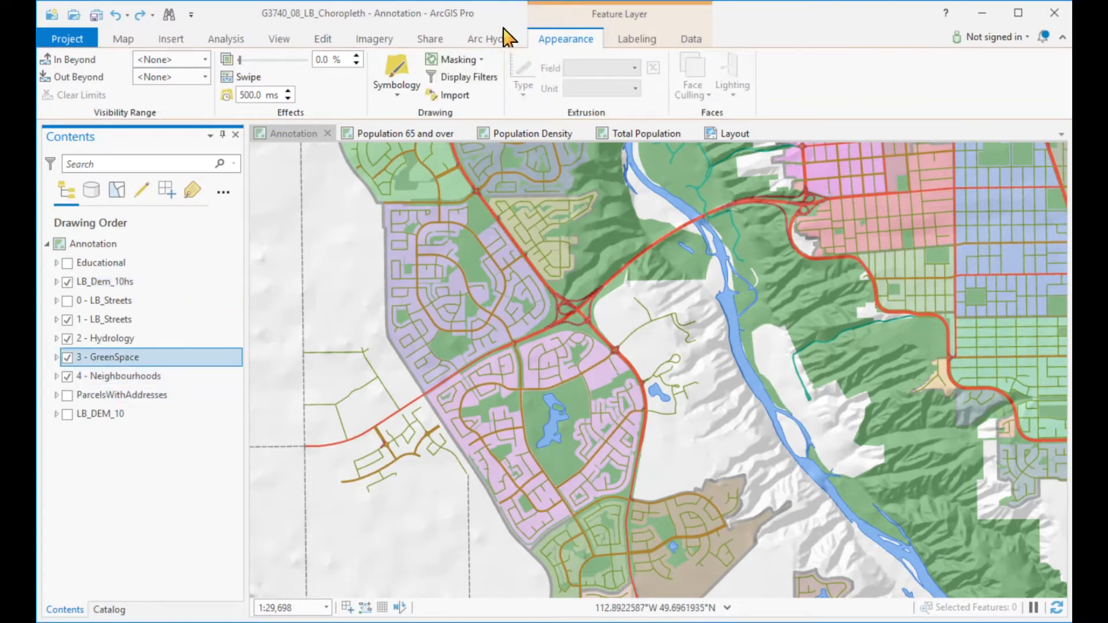
double_click(334, 60)
text(70)
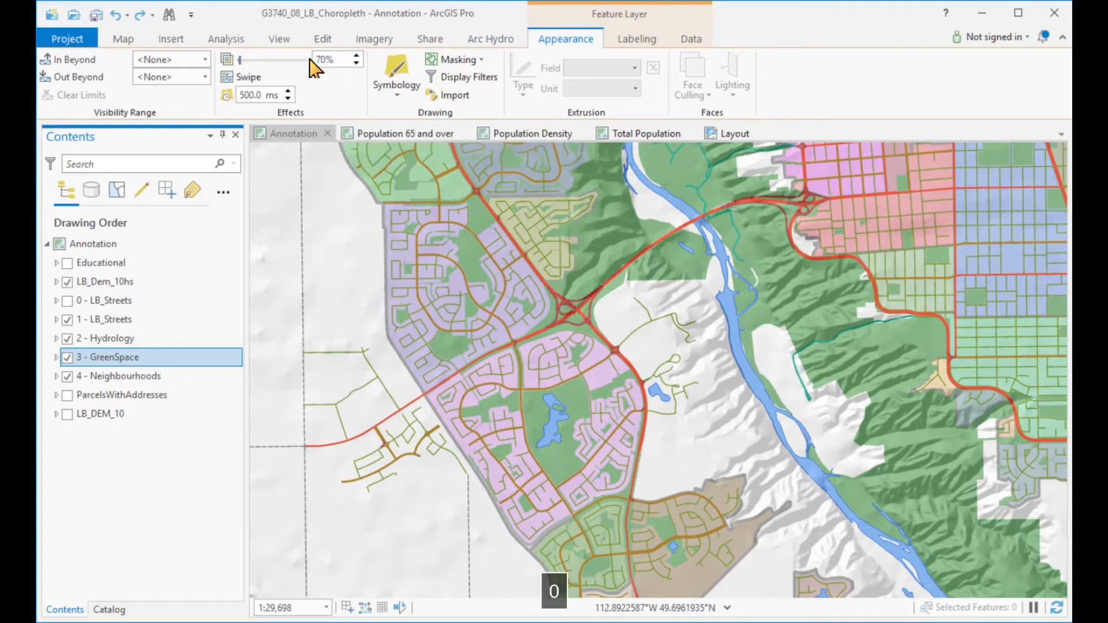
key(Return)
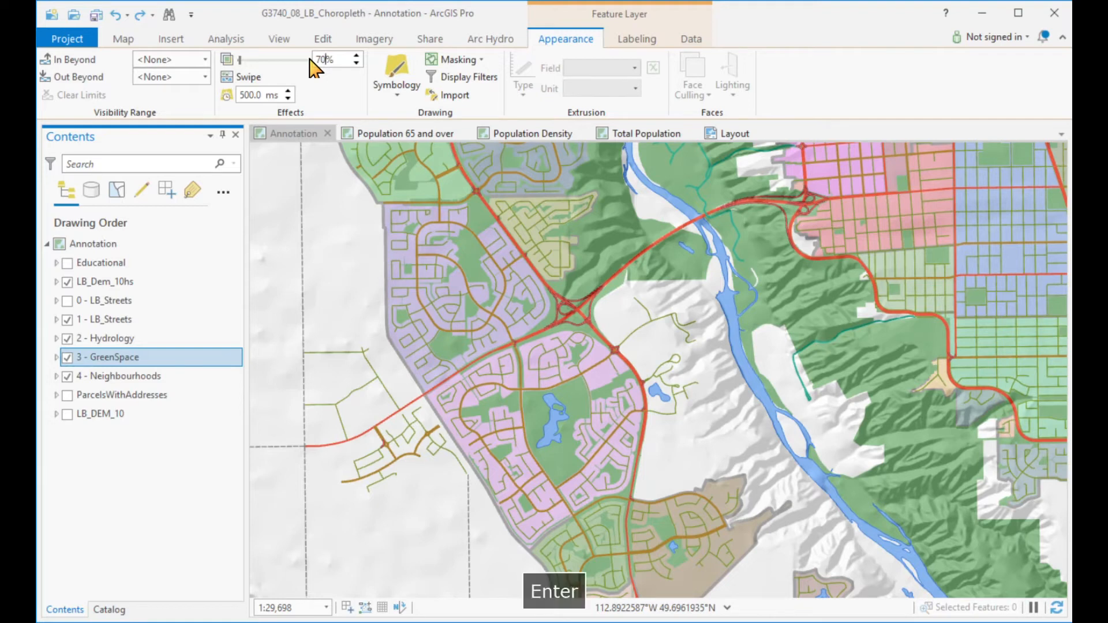
drag(240, 60, 286, 62)
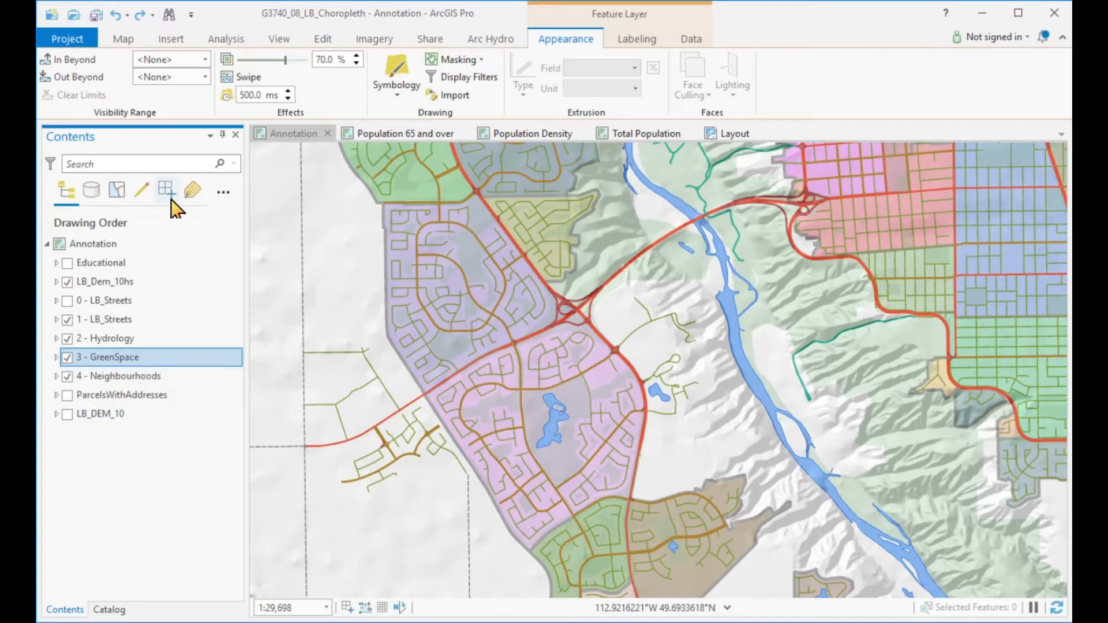
Turn on labels for the 4 - Neighbourhoods layer and return to the drawing order list.
click(193, 192)
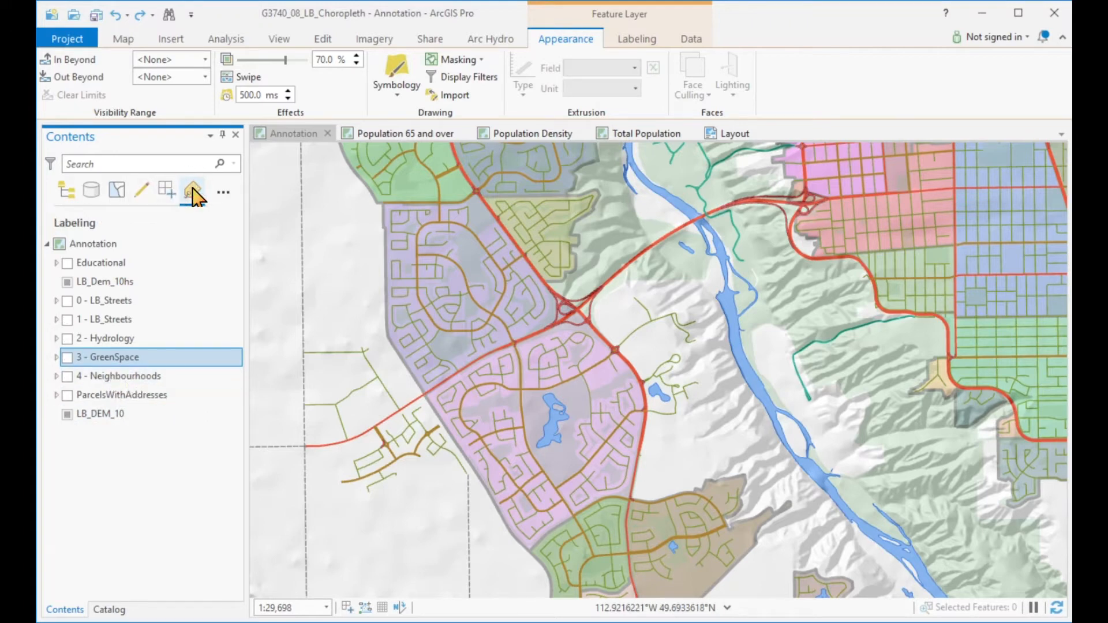
click(67, 376)
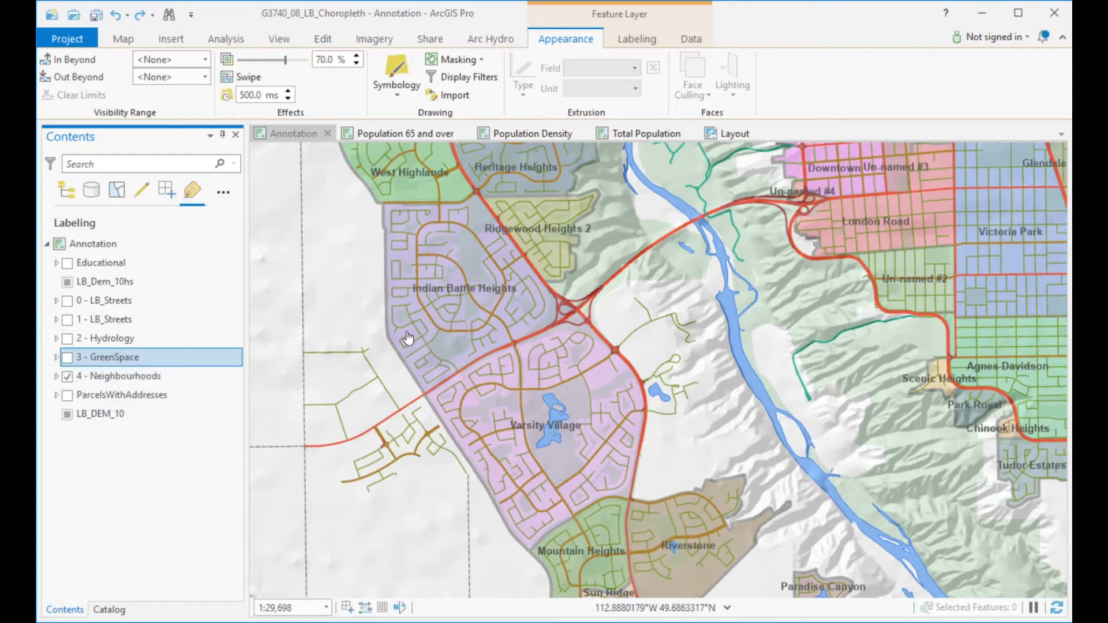
click(65, 190)
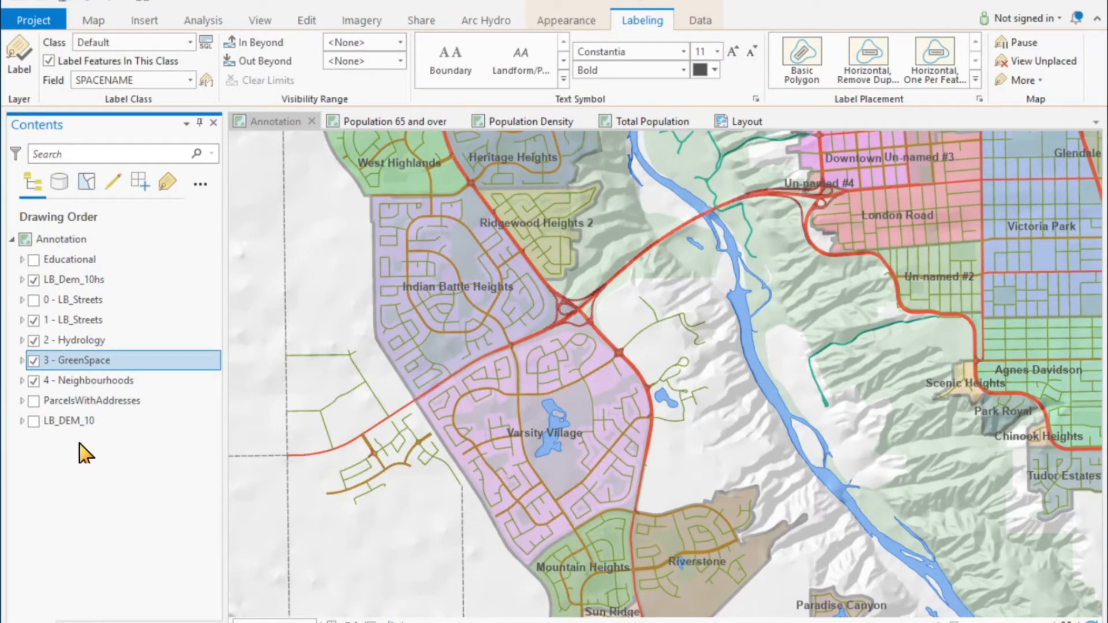
Apply the Populated Place text symbol from Scheme 2 to the 4 - Neighbourhoods labels.
click(71, 381)
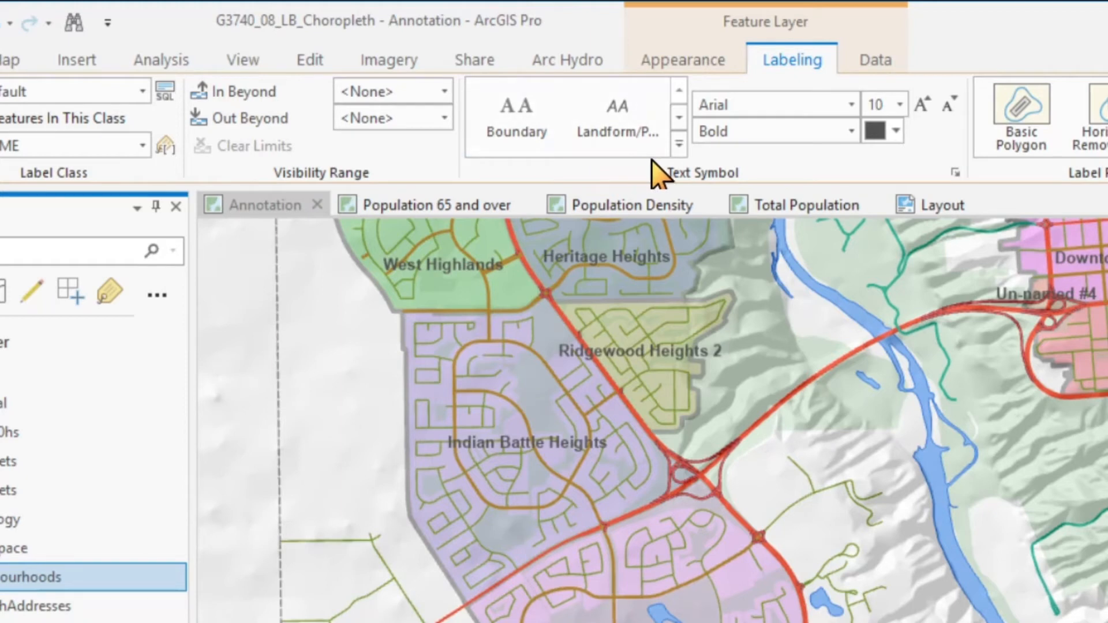
click(680, 145)
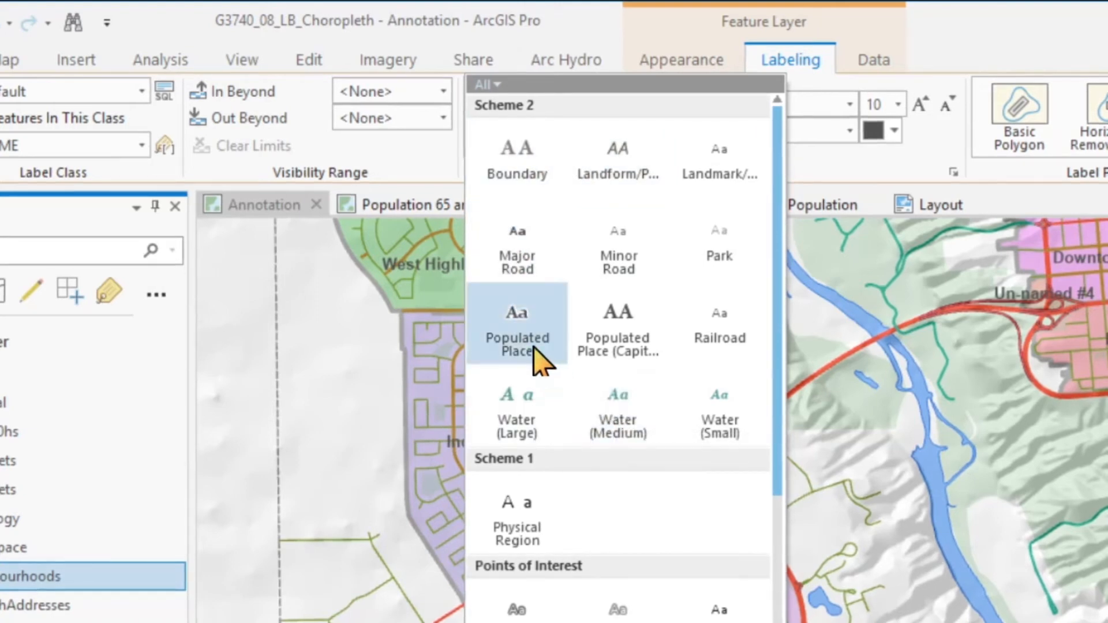
click(540, 313)
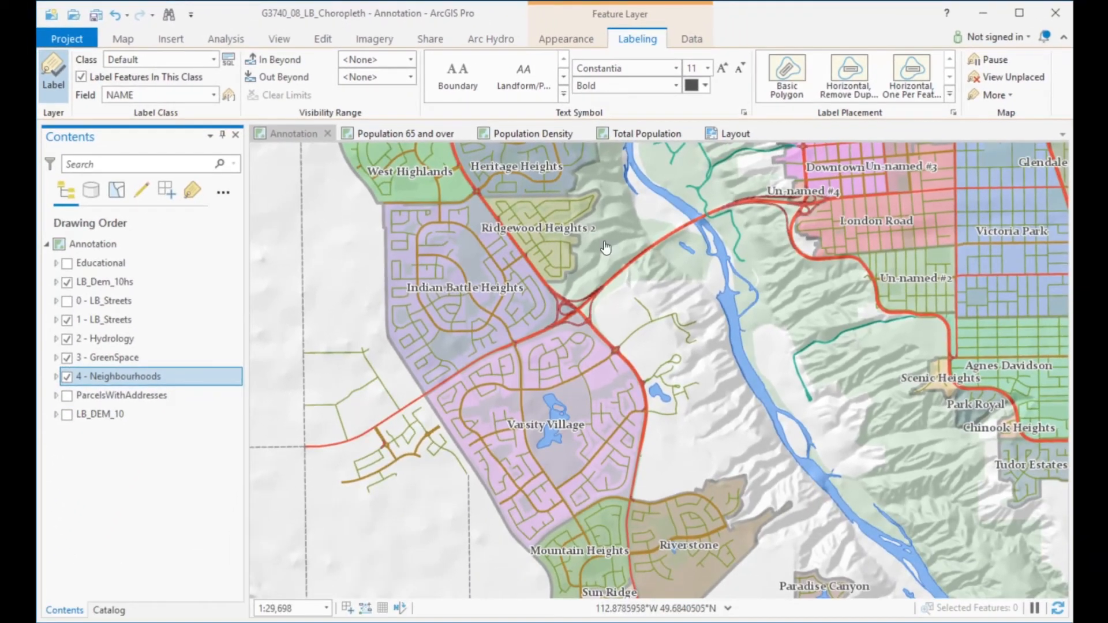
Set the text colour of the 4 - Neighbourhoods labels to red.
click(705, 86)
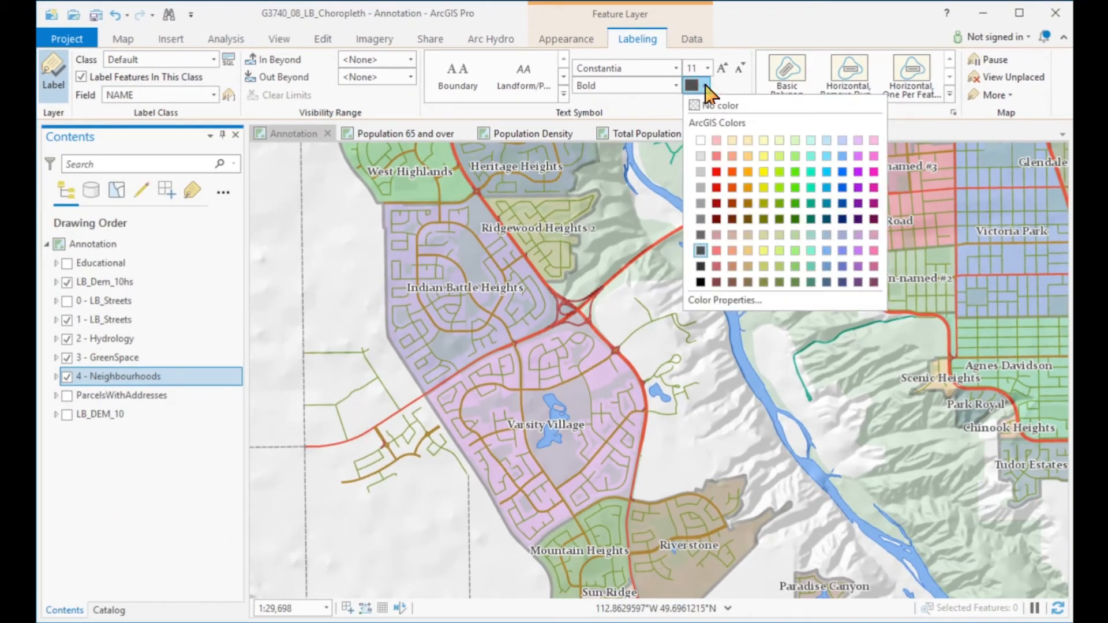
click(717, 173)
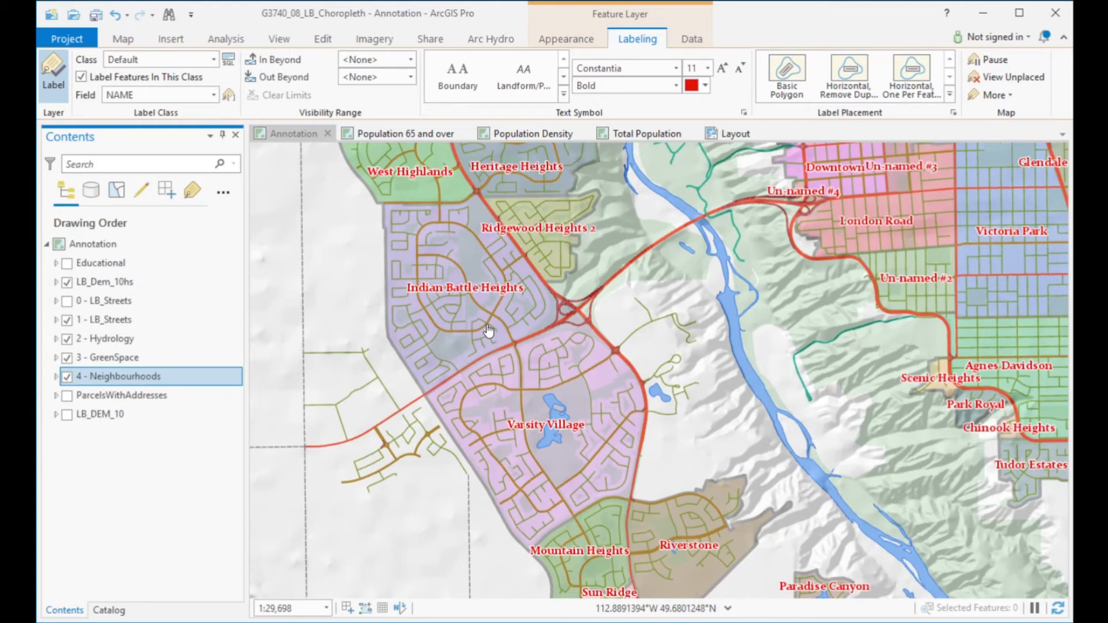
Convert the 4 - Neighbourhoods labels to annotation, using Default.gdb as the output geodatabase.
right_click(110, 377)
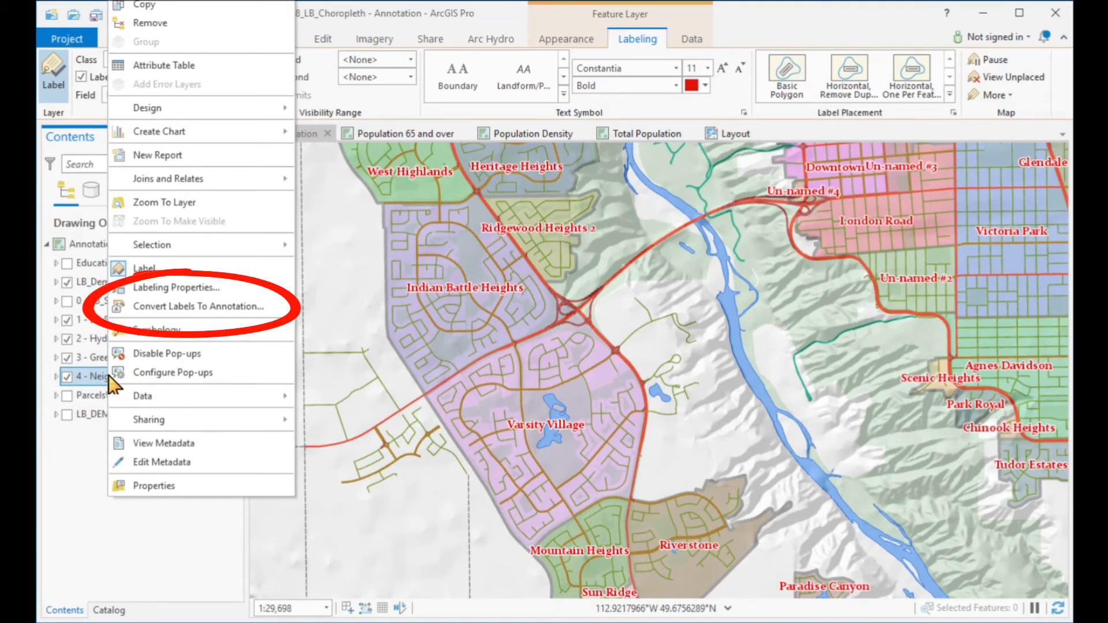
click(194, 309)
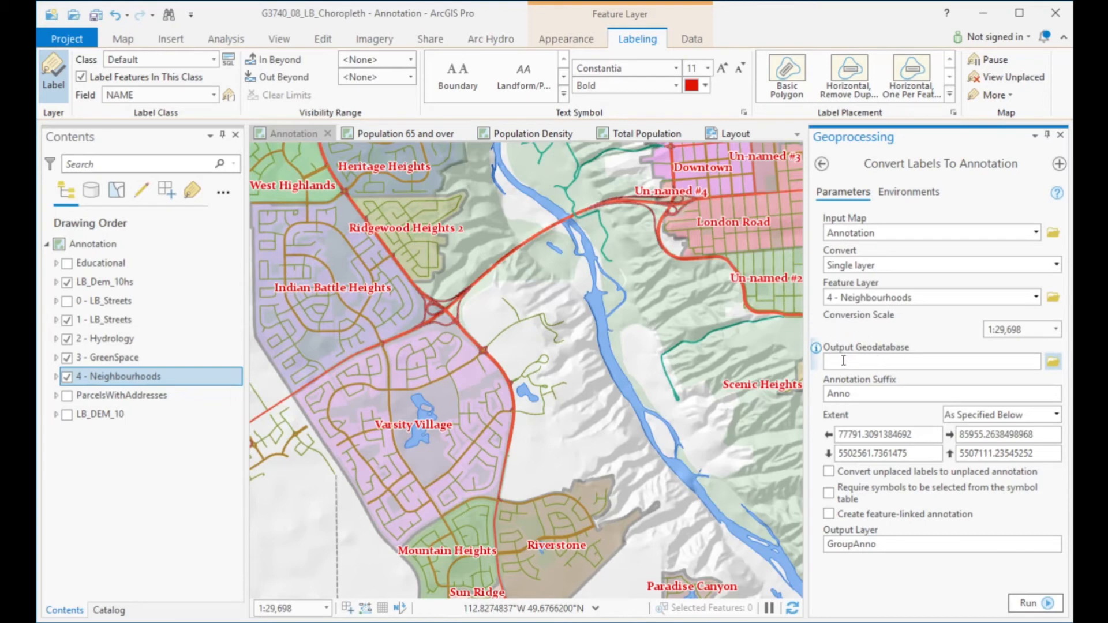
click(1054, 363)
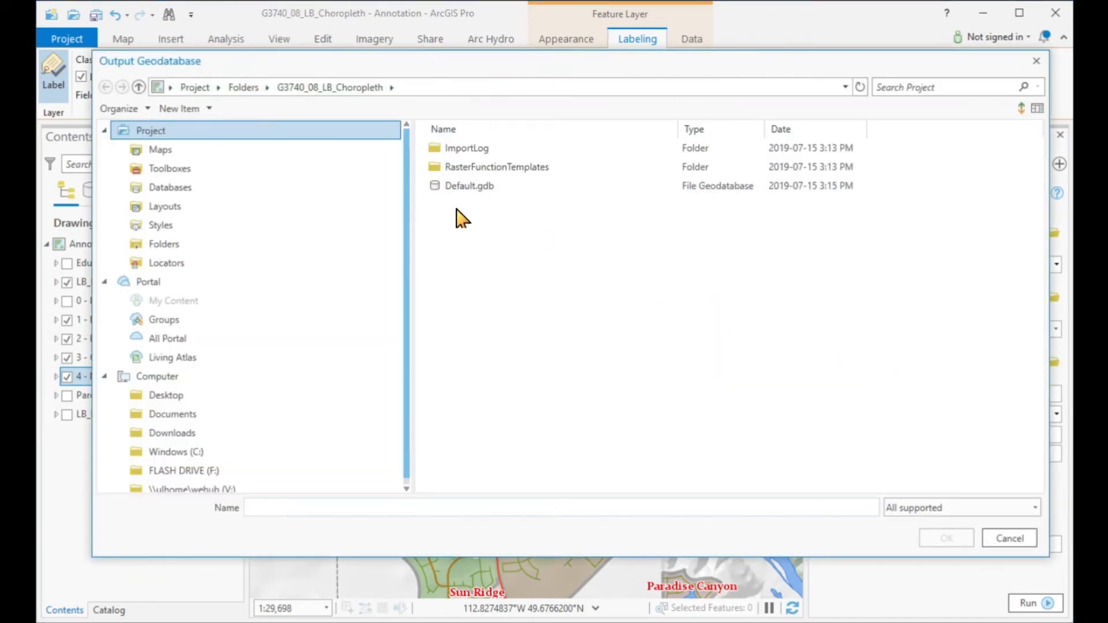
click(465, 192)
click(469, 189)
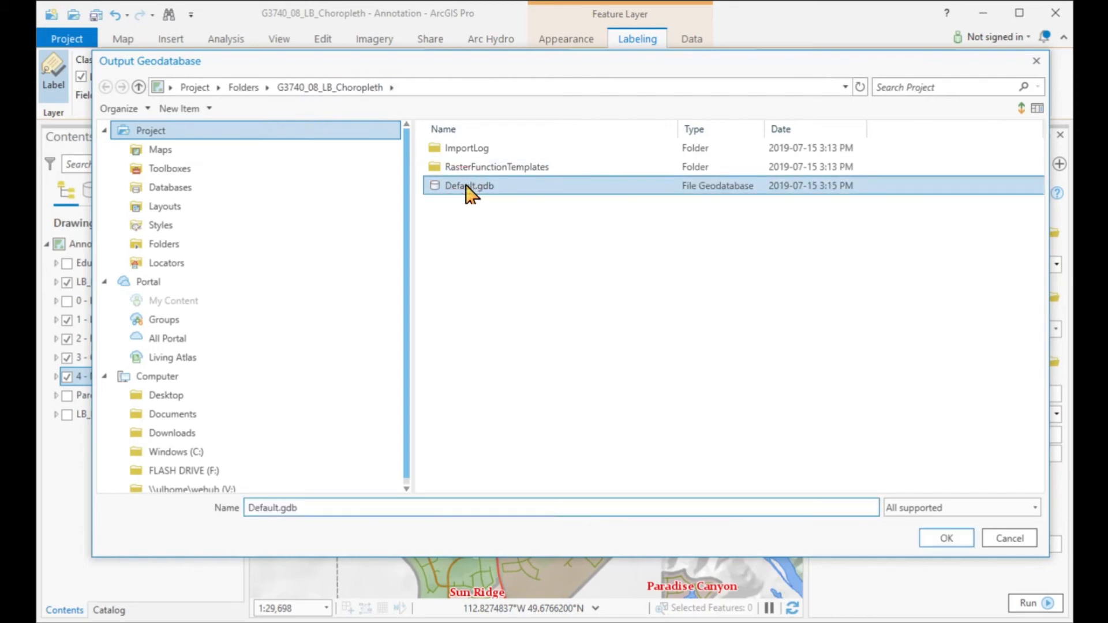
click(946, 538)
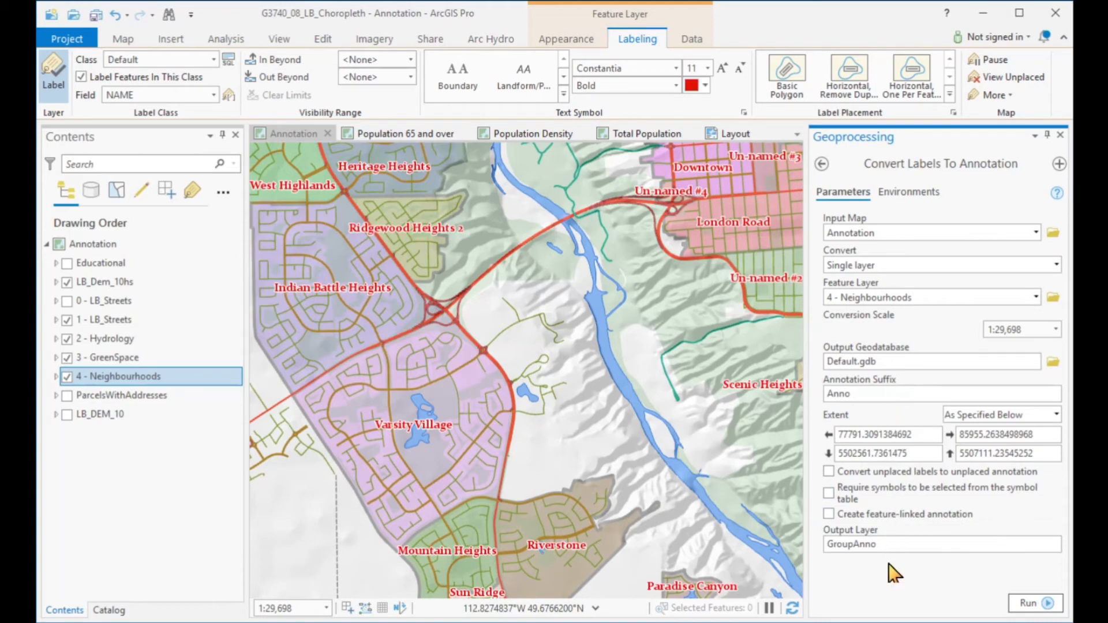
click(1029, 605)
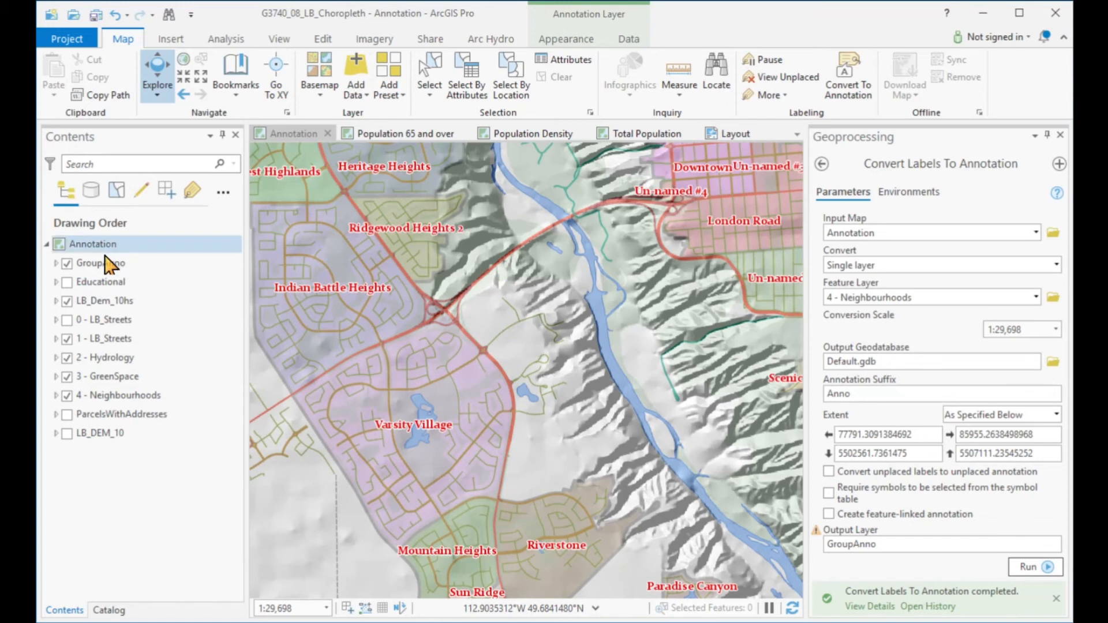
Expand the GroupAnno layer and move the Varsity Village annotation to just below the lake.
click(56, 264)
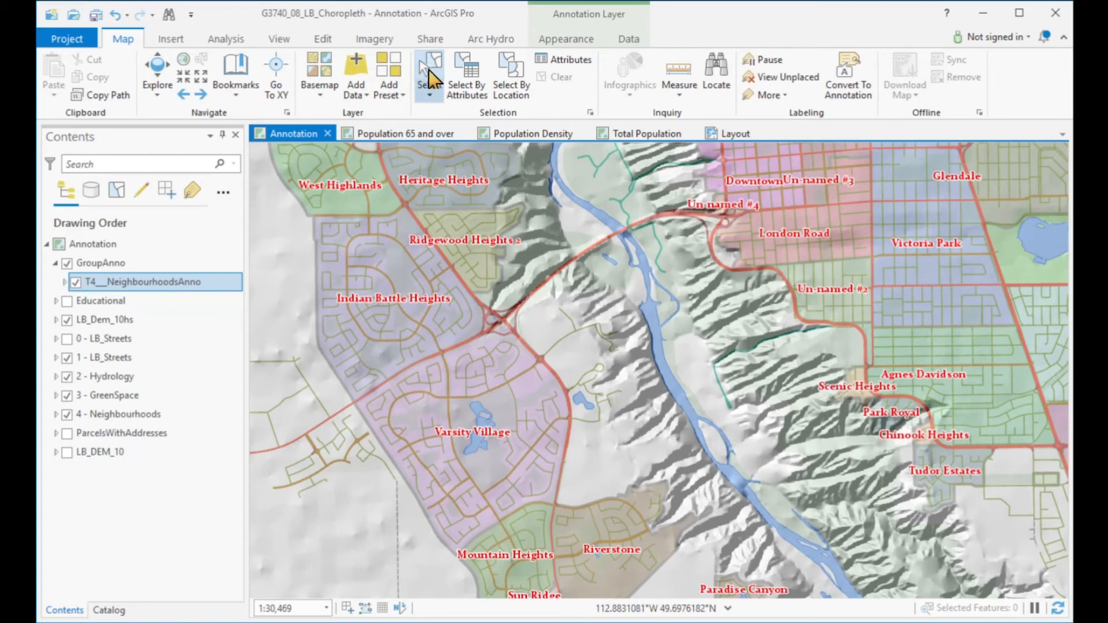
click(457, 432)
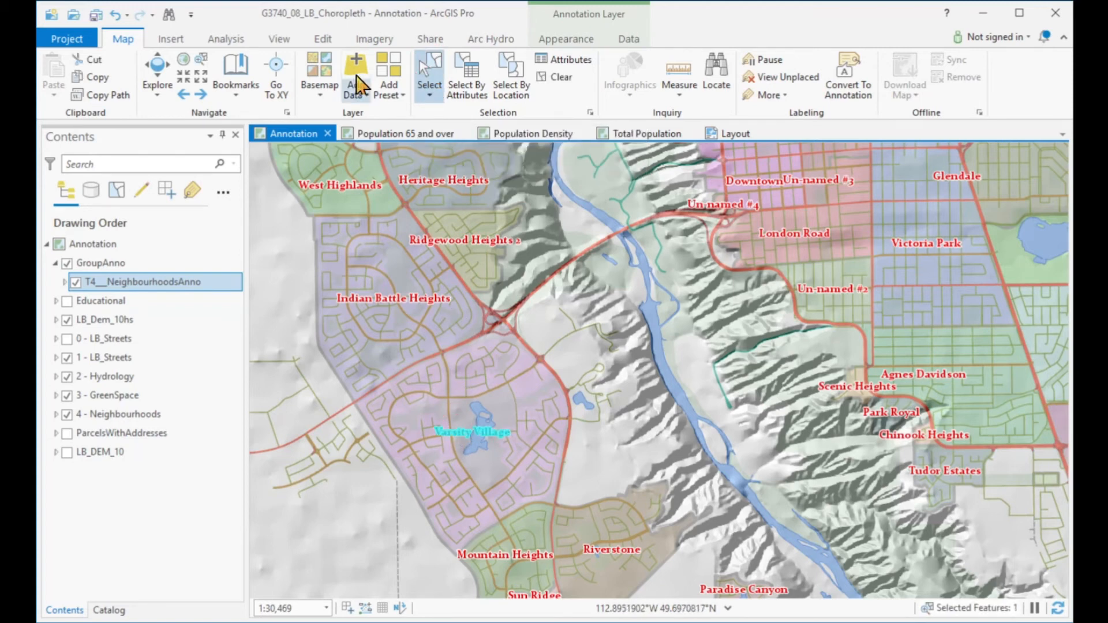
click(322, 39)
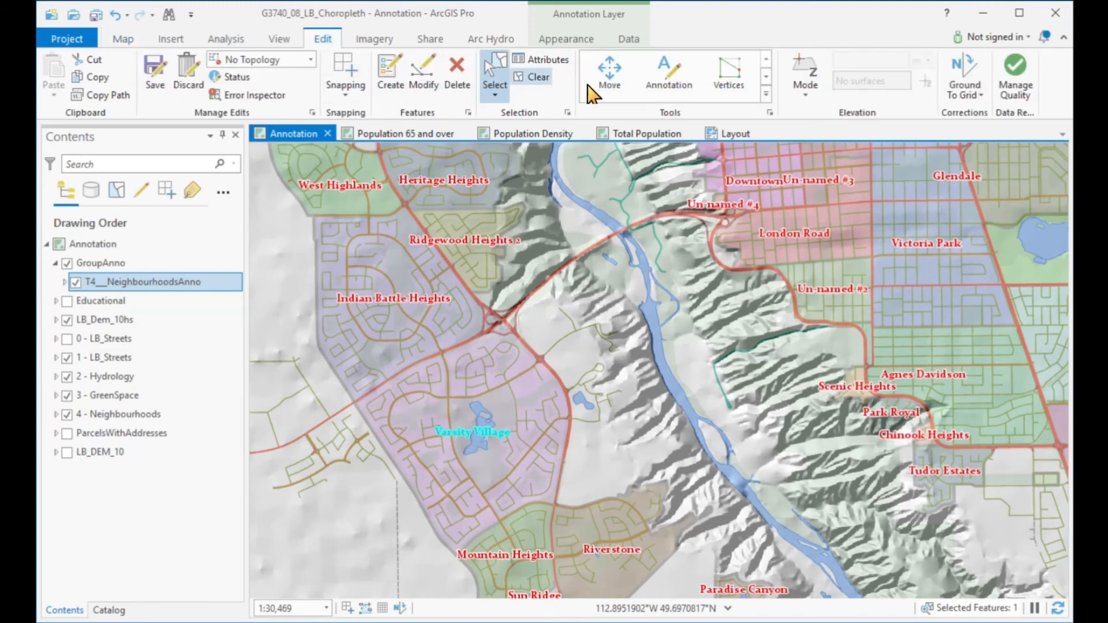
click(610, 73)
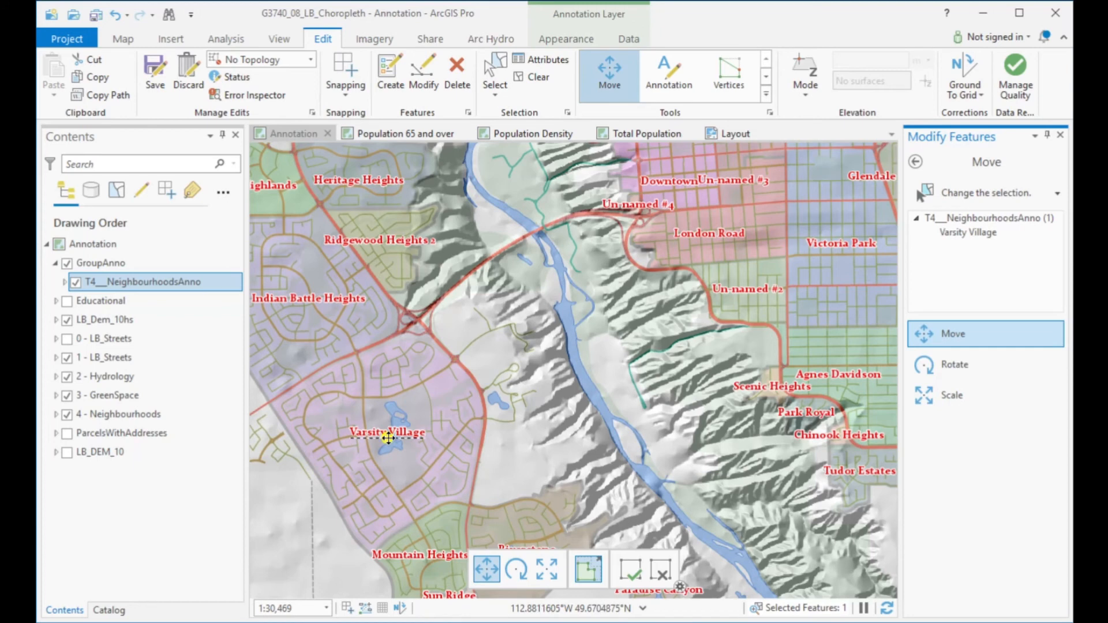
drag(387, 438, 393, 477)
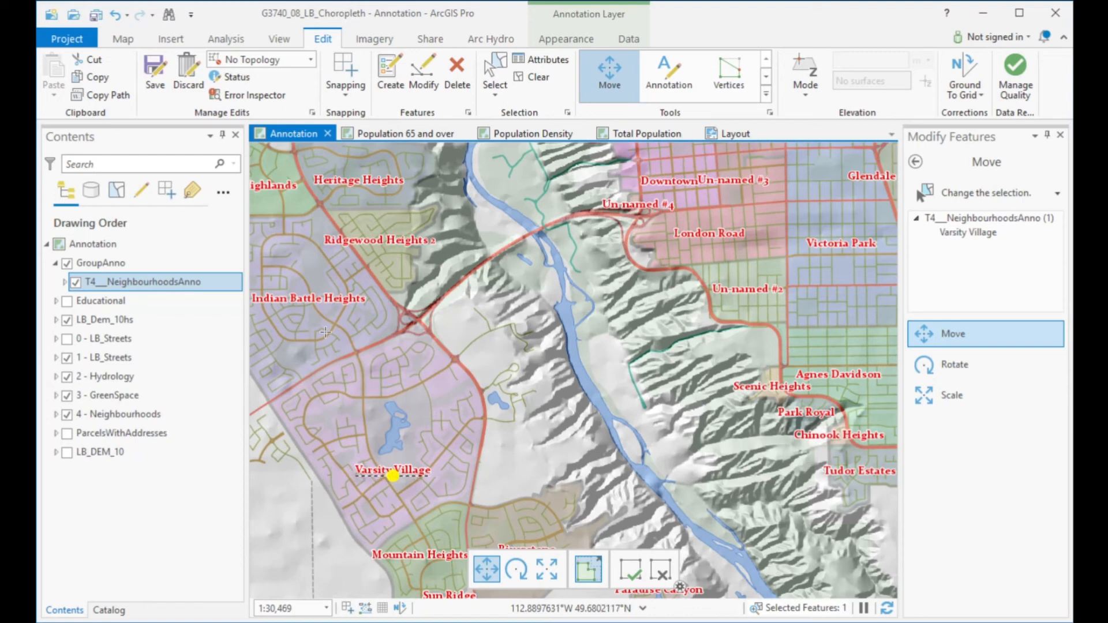
Split the Ridgewood Heights 2 annotation onto two lines after Ridgewood and remove the extra space before Heights 2.
key(c)
drag(321, 330, 495, 372)
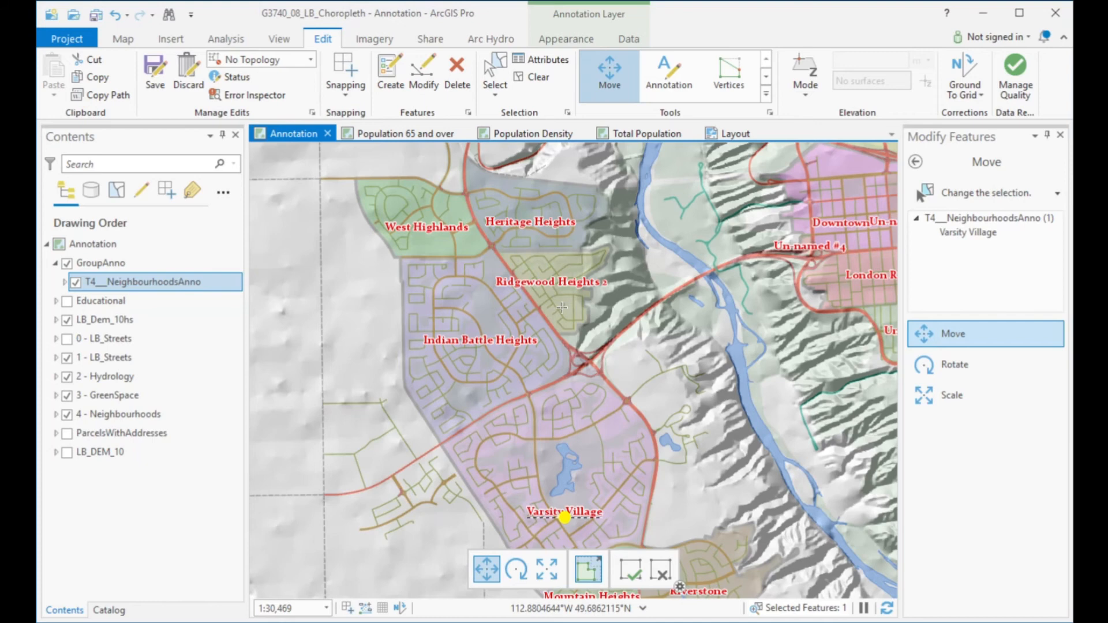
click(497, 69)
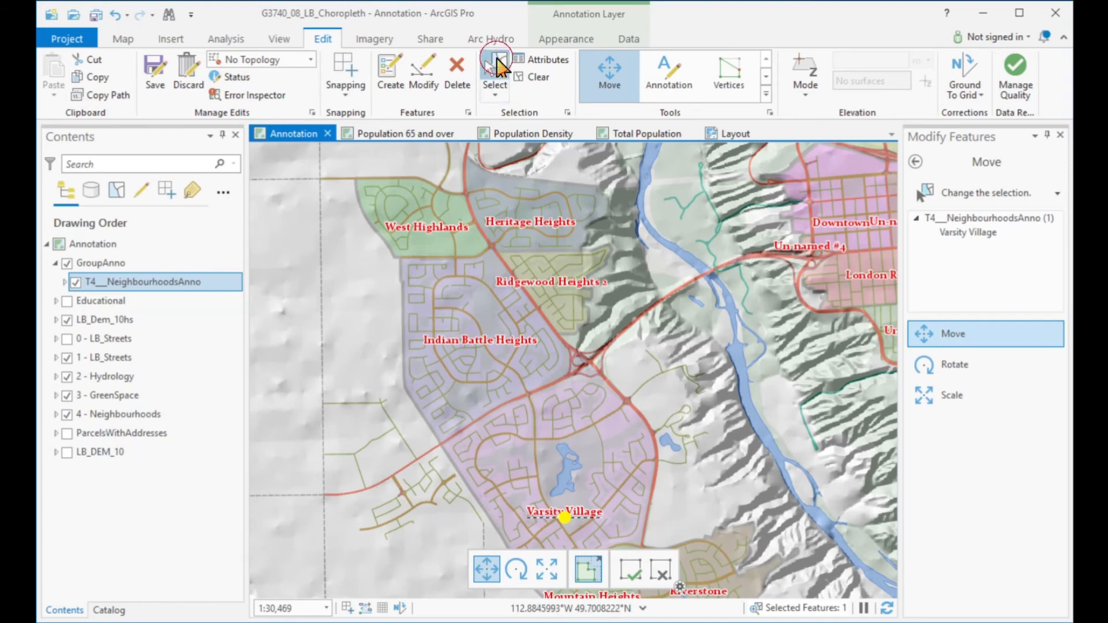
click(563, 286)
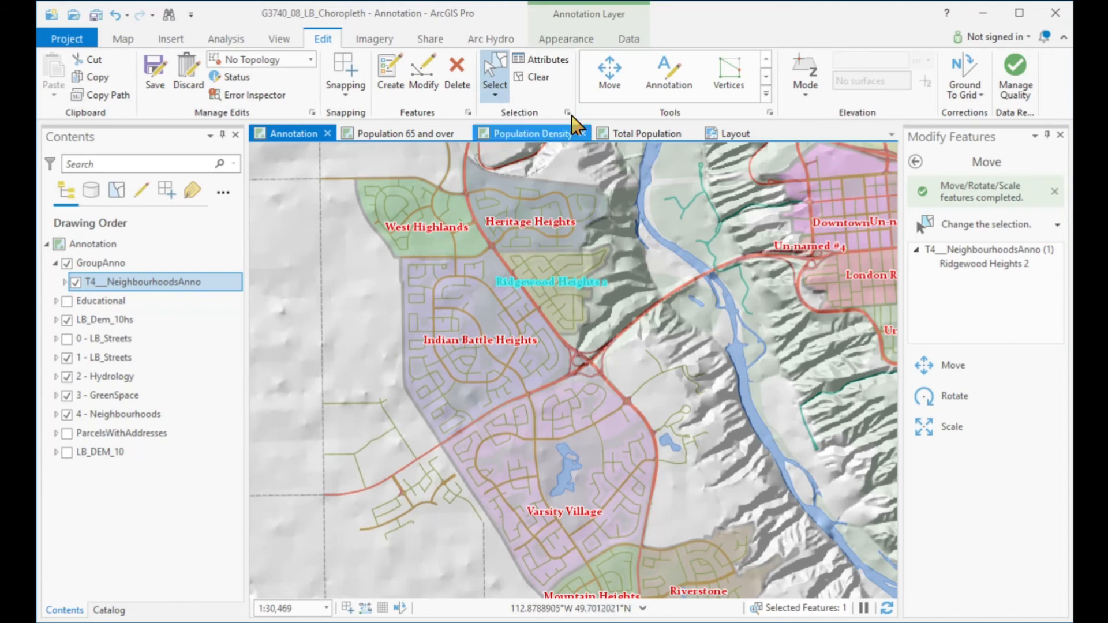
click(670, 74)
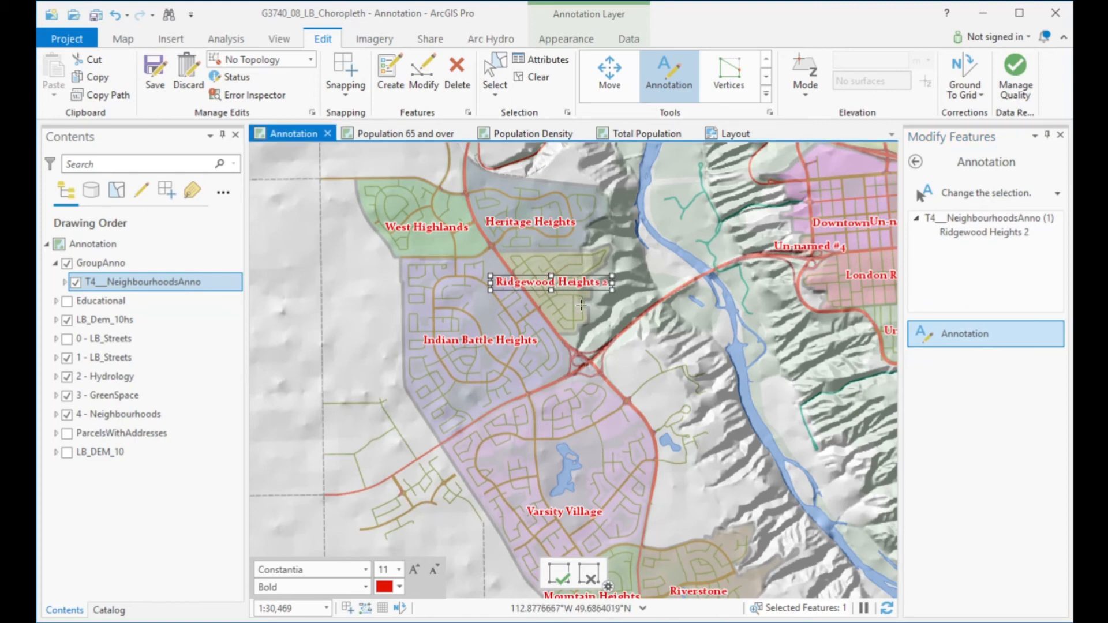
key(Return)
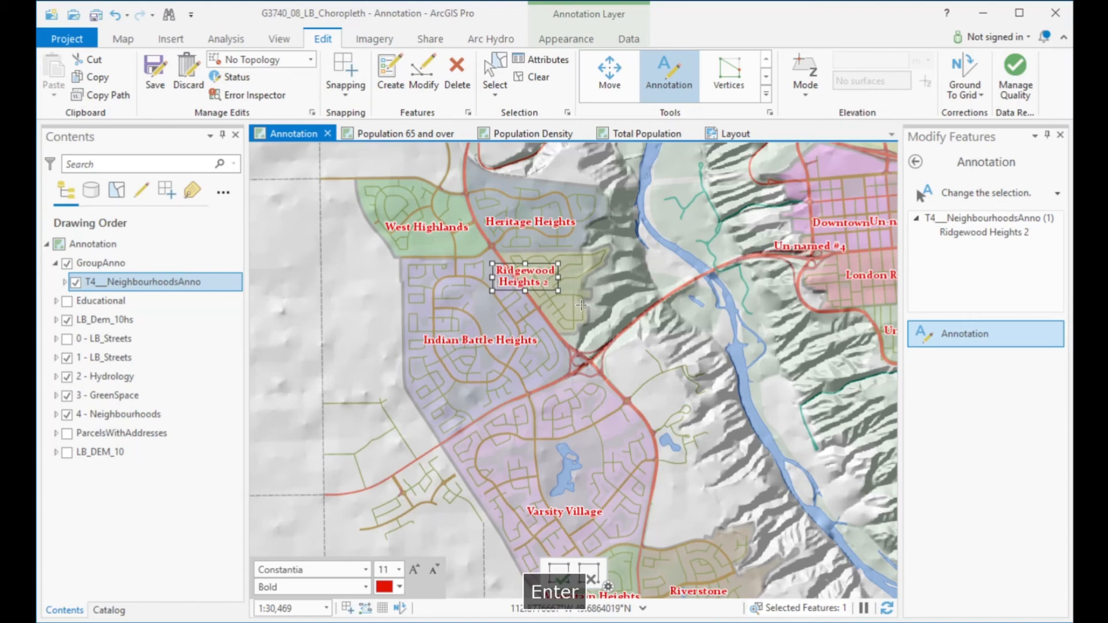
key(Delete)
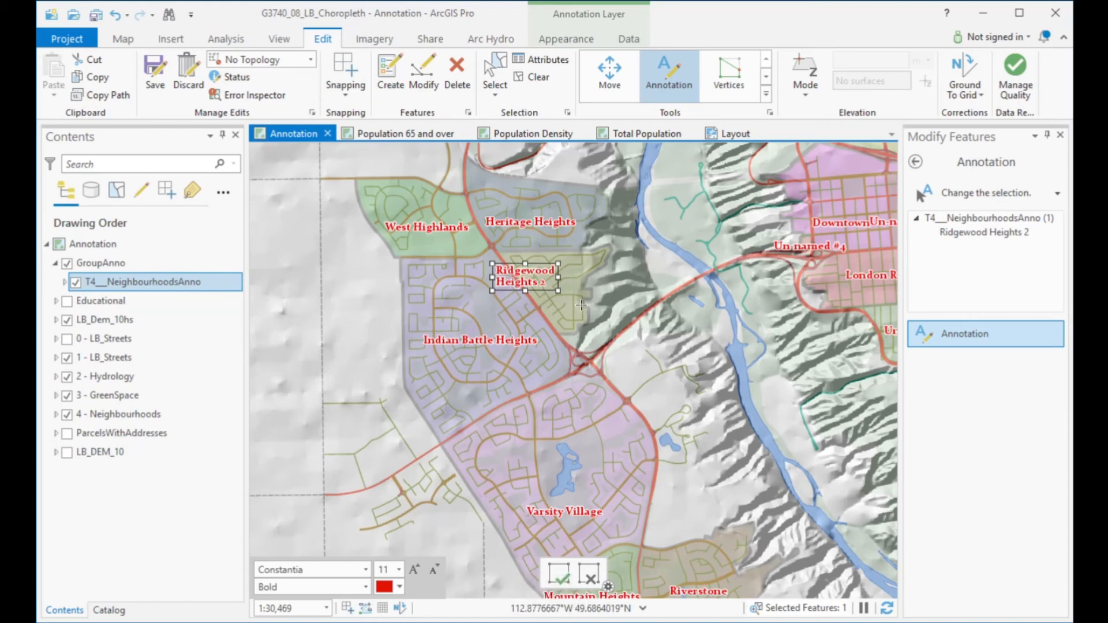
key(Escape)
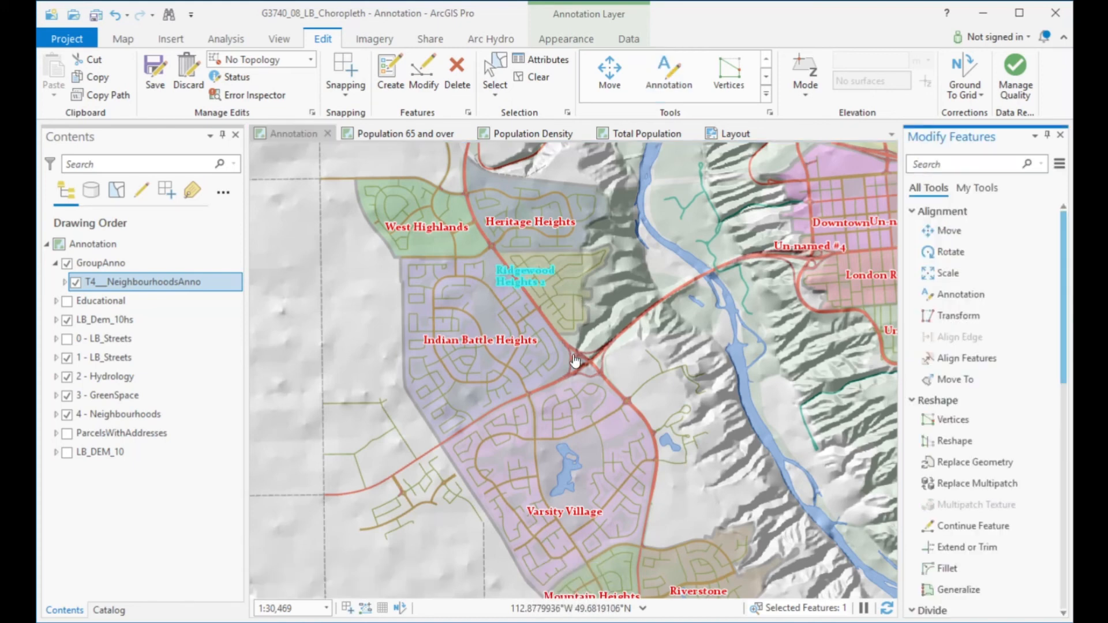
Centre-align the text of the two-line Ridgewood Heights 2 annotation and apply the change.
click(544, 61)
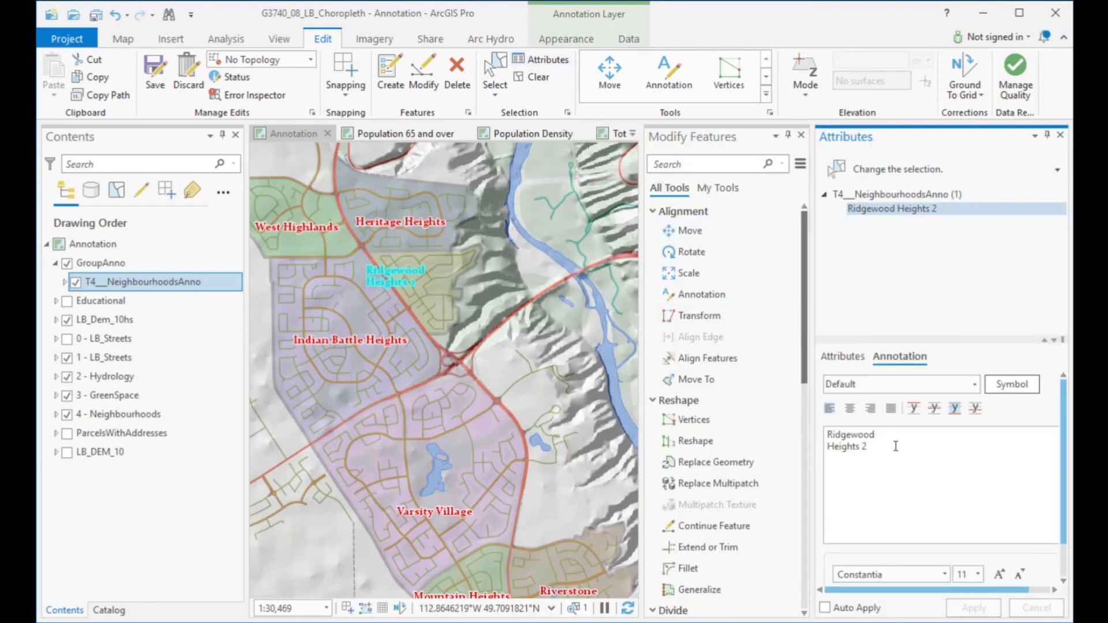
click(850, 409)
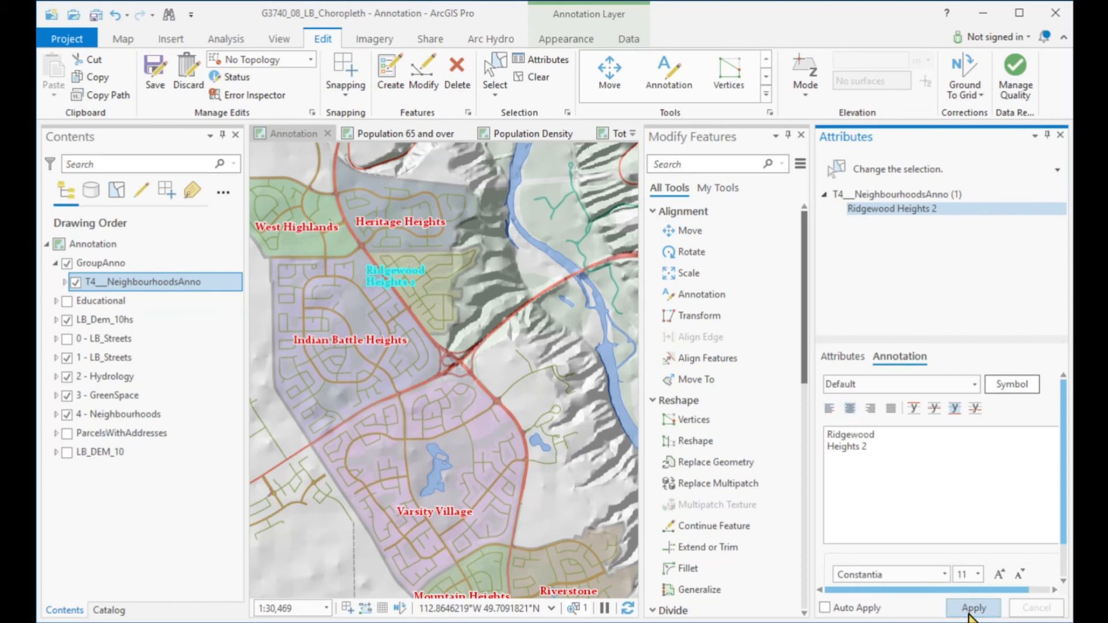
click(972, 609)
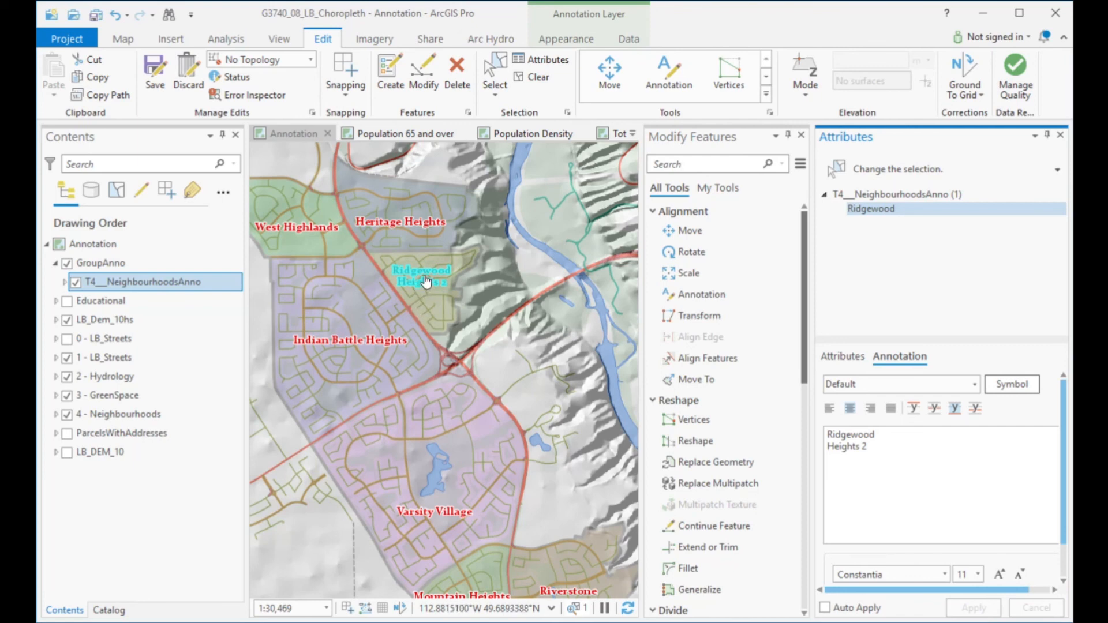
Move the Ridgewood Heights 2 annotation slightly within its neighbourhood, clear the selection, and close the Modify Features and Attributes panes.
click(610, 70)
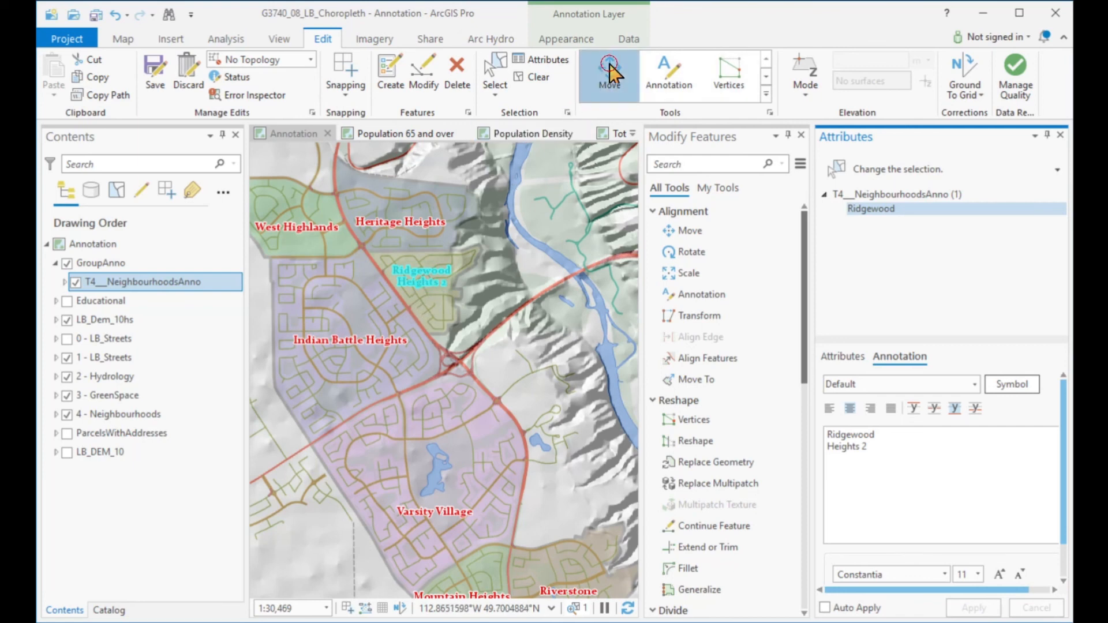
drag(422, 289, 425, 288)
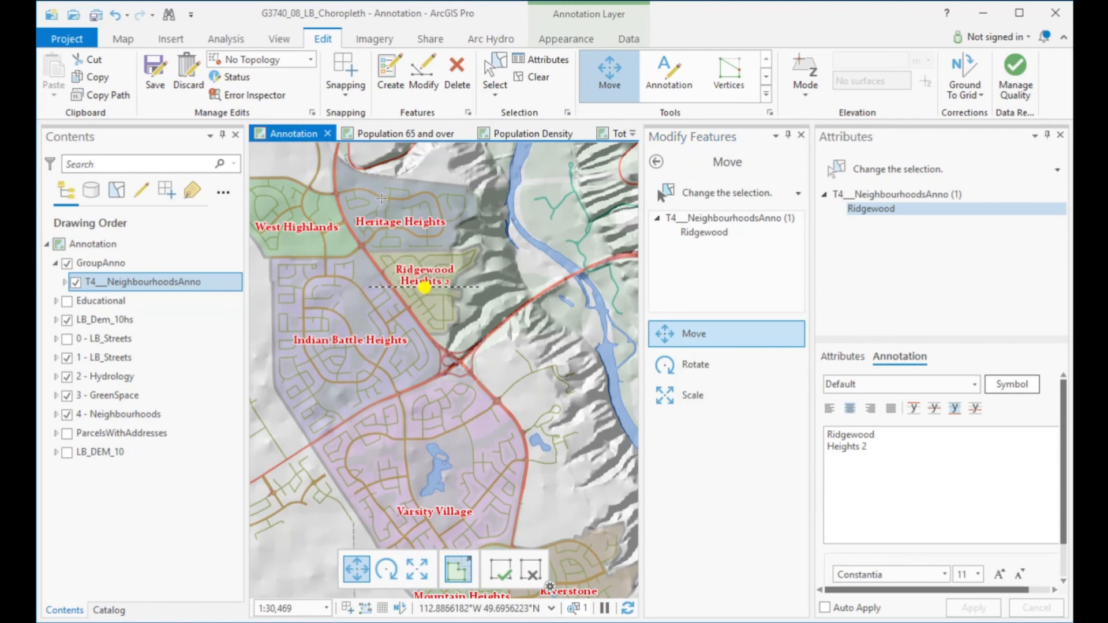
click(538, 78)
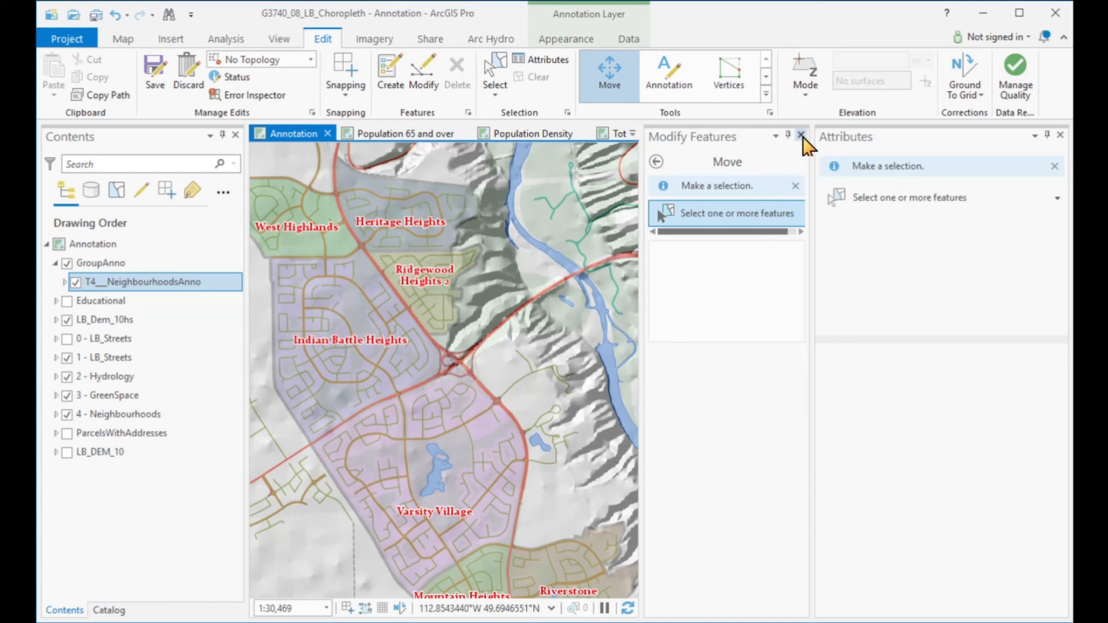
click(801, 134)
click(1061, 136)
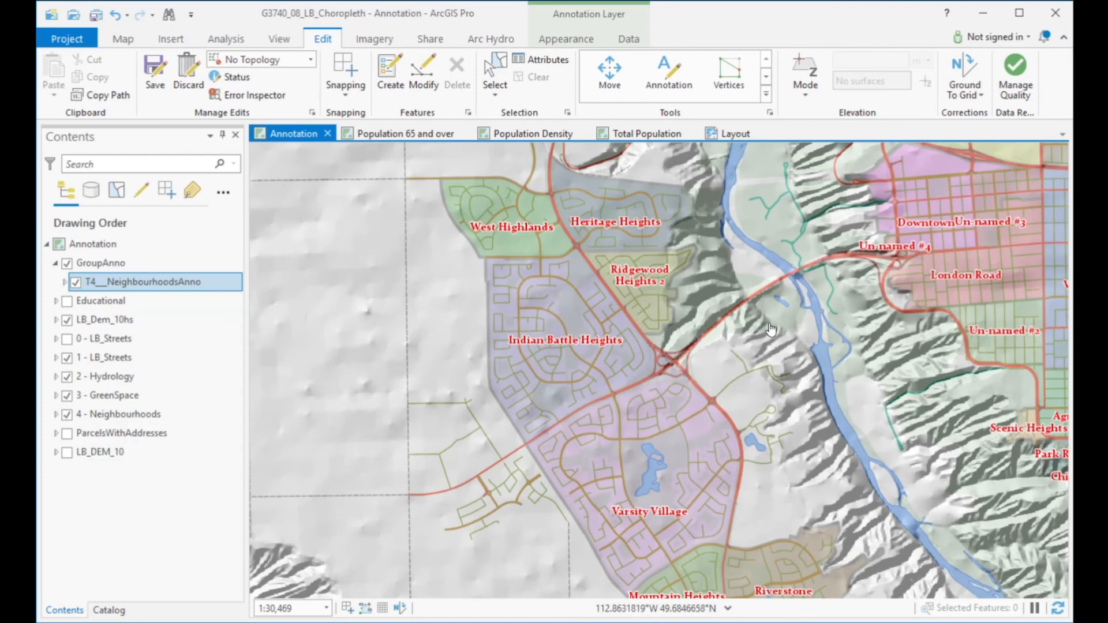